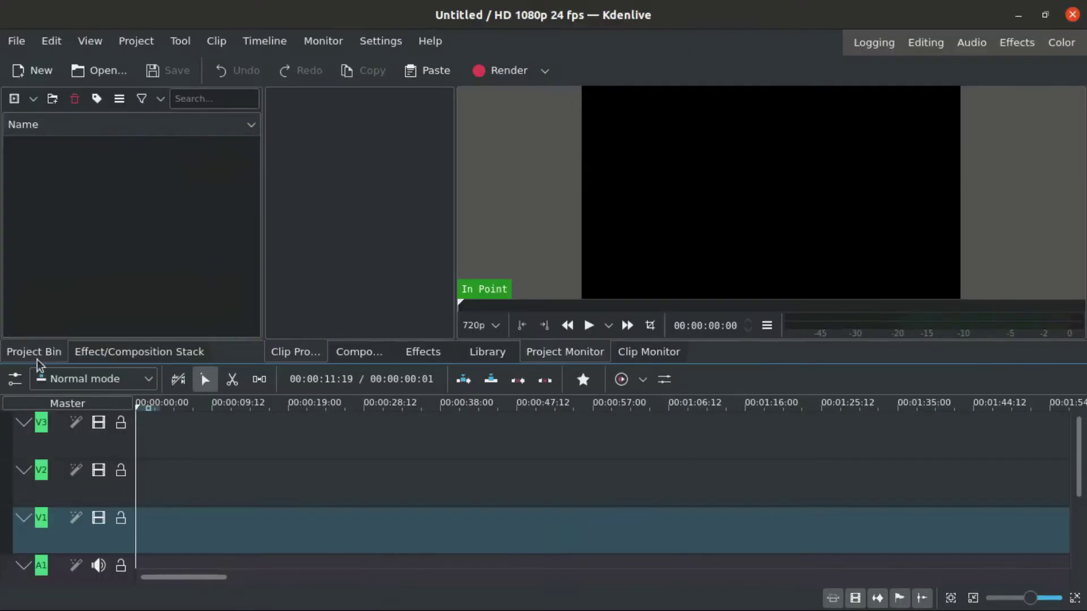
click(33, 99)
click(84, 180)
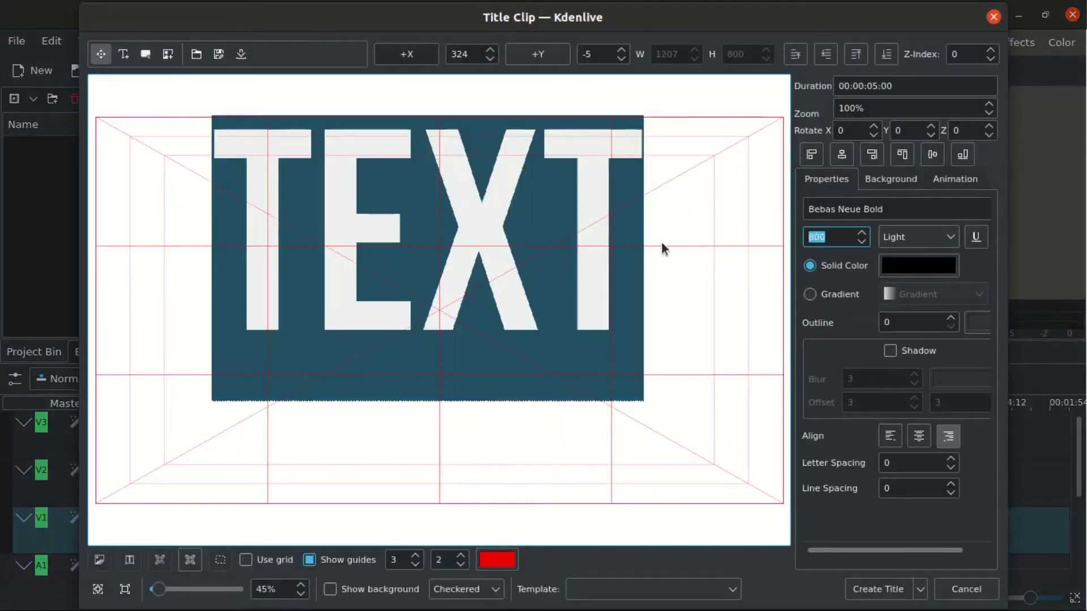
text(100)
double_click(229, 141)
drag(236, 137, 303, 266)
text(200)
Draw a thin black underline bar beneath the name
click(146, 54)
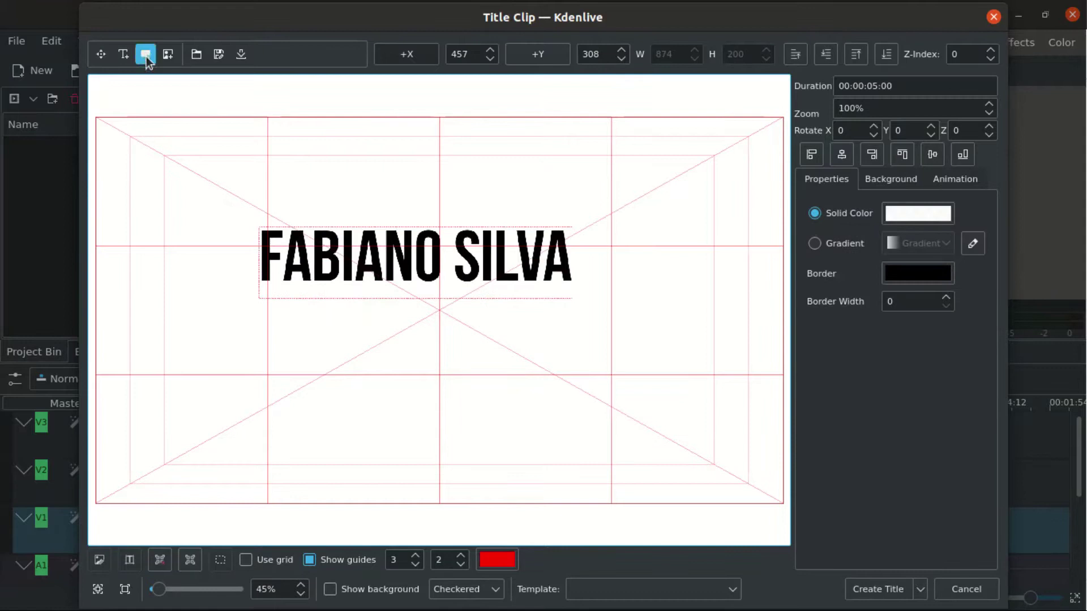
drag(241, 289, 600, 302)
click(918, 214)
click(334, 219)
click(635, 456)
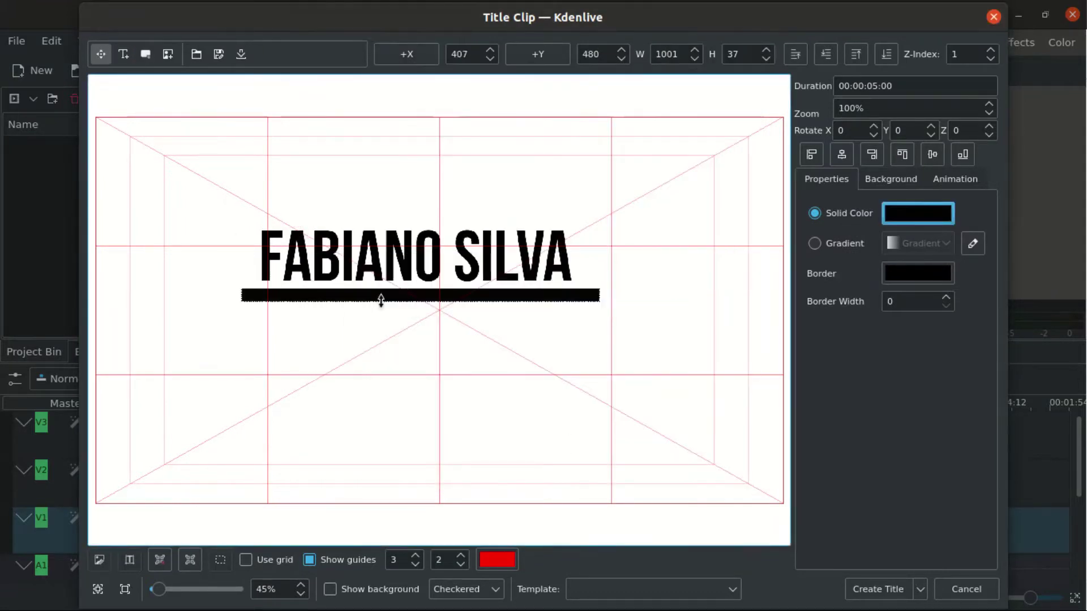
click(391, 295)
click(237, 305)
Draw a large black bar below the underline and add white 'HAPPY TRAVELLER' text on it
click(145, 54)
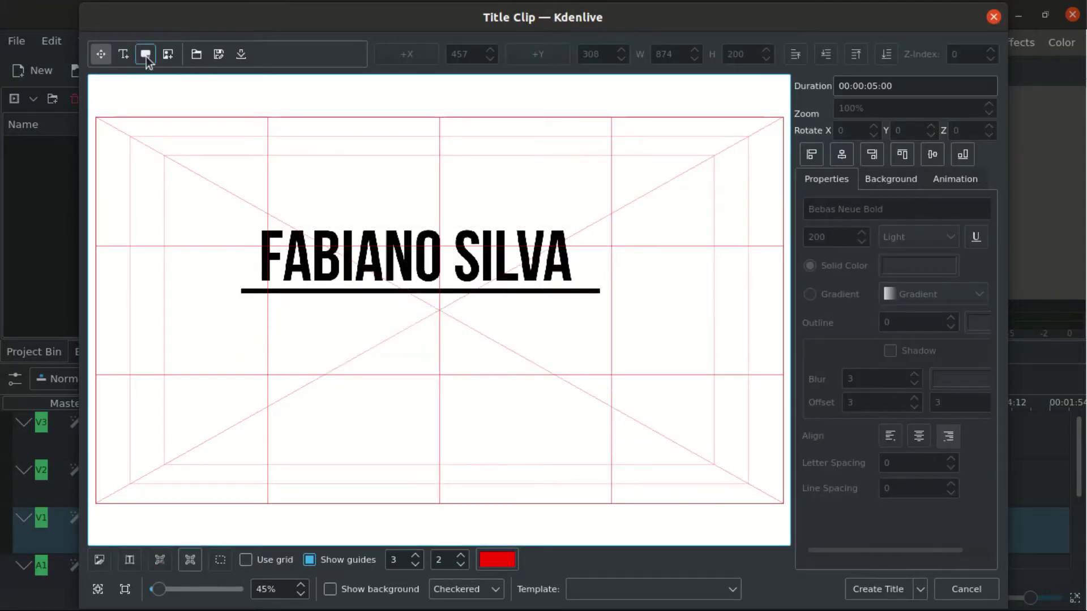
mouse_move(261, 301)
mouse_down()
mouse_move(400, 311)
mouse_move(576, 367)
mouse_up()
click(124, 54)
click(305, 330)
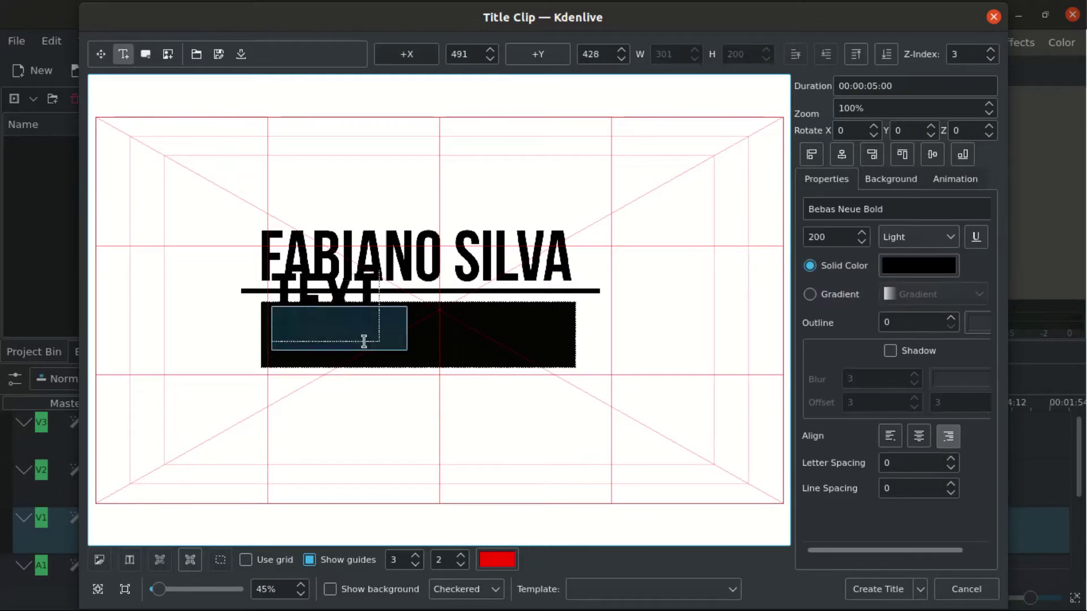
text(HAPP)
key(ctrl+a)
click(918, 265)
click(422, 376)
key(Return)
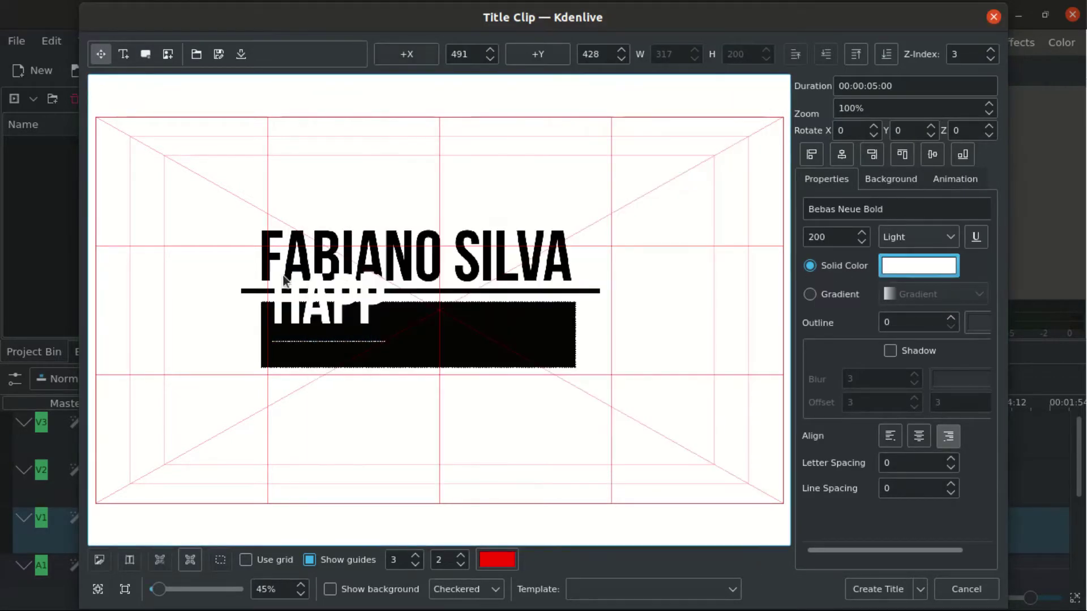
text(Y TRAVELLER)
Move HAPPY TRAVELLER aside and resize the black bar
double_click(417, 313)
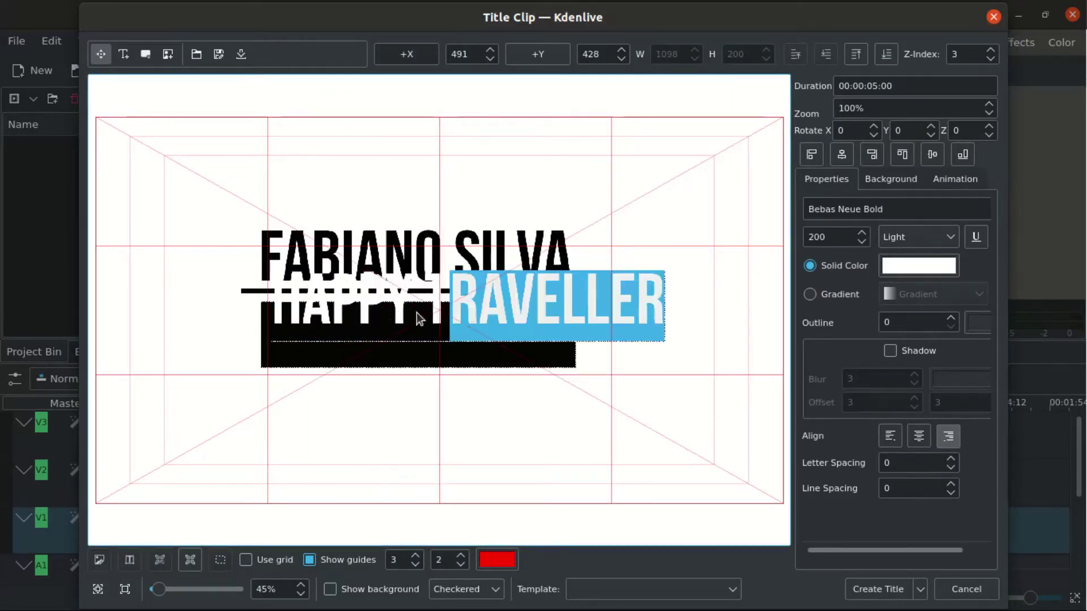
click(464, 294)
click(474, 375)
click(651, 368)
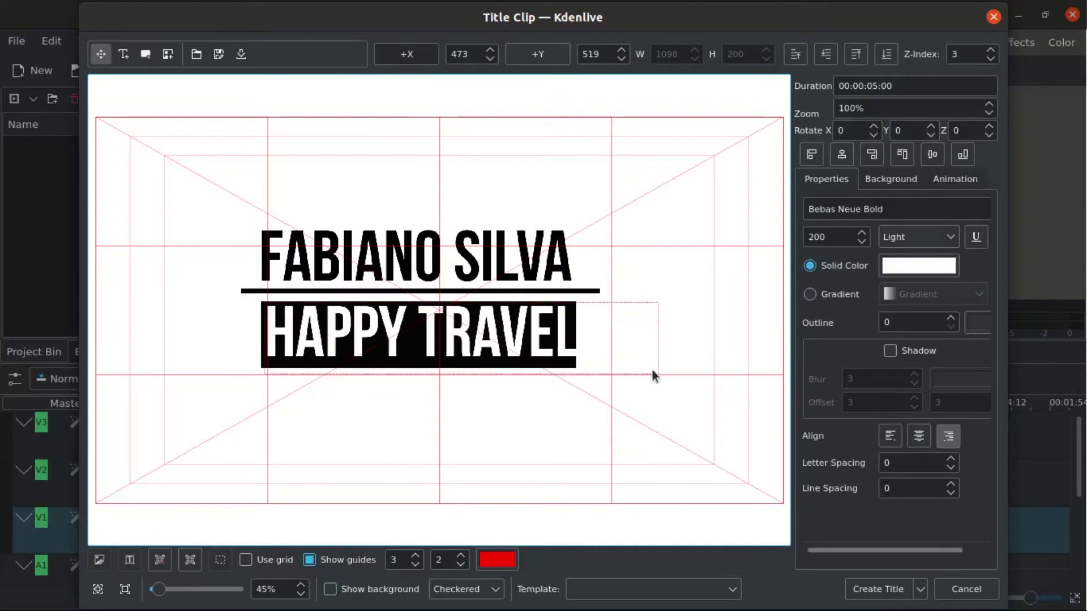
drag(543, 340, 538, 434)
mouse_move(576, 368)
mouse_down()
mouse_move(612, 364)
mouse_move(583, 363)
mouse_up()
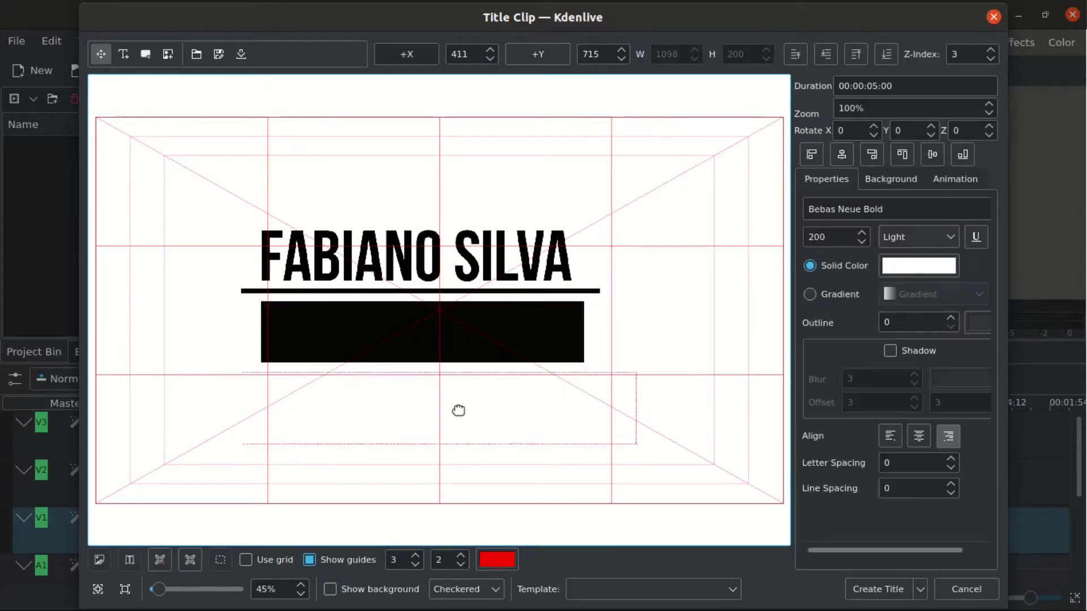
Move HAPPY TRAVELLER back onto the black bar and centre it
drag(458, 410, 452, 322)
text(150)
drag(369, 326, 413, 331)
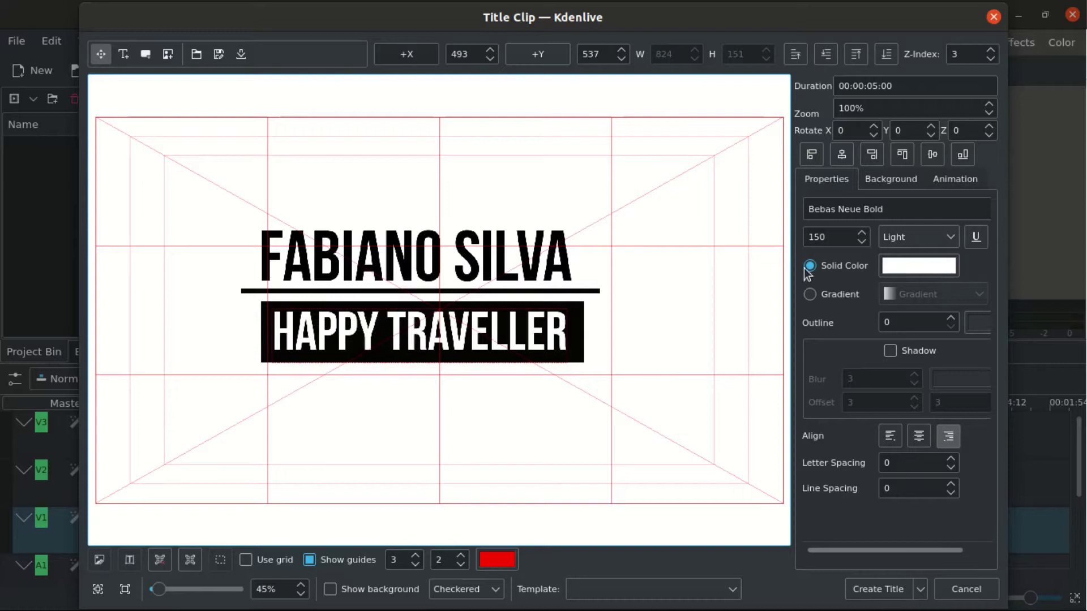
scroll(832, 236, up, 7)
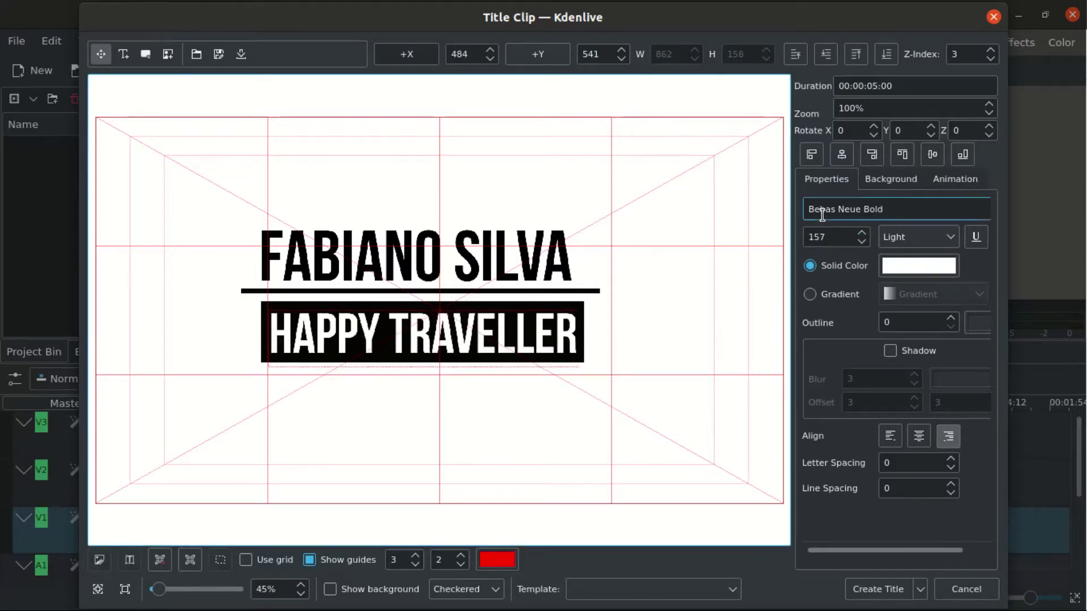
scroll(822, 214, down, 1)
scroll(822, 213, up, 1)
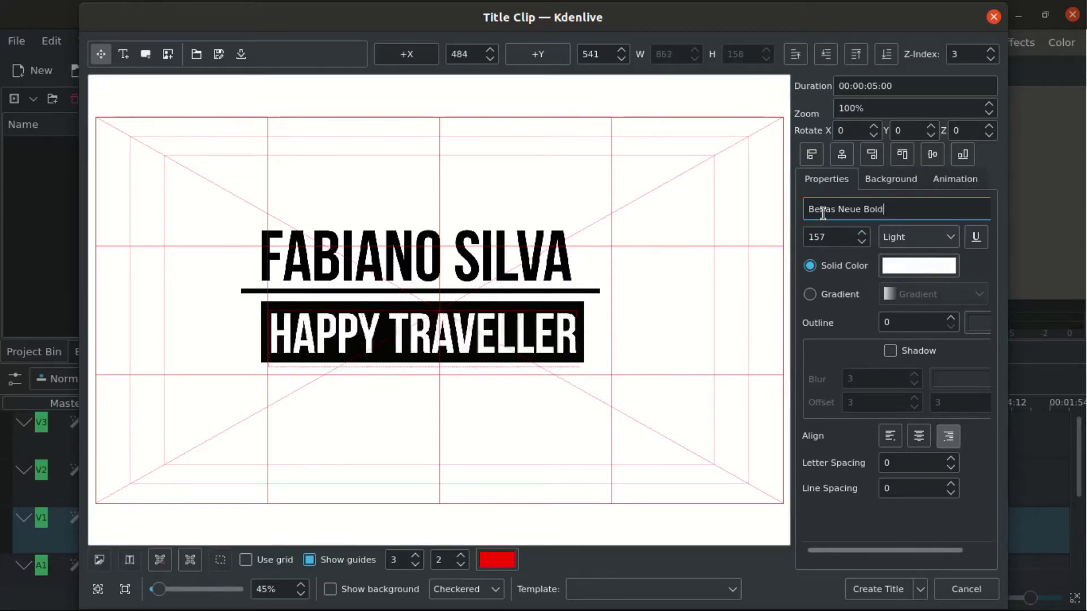
scroll(822, 213, down, 2)
scroll(822, 213, up, 1)
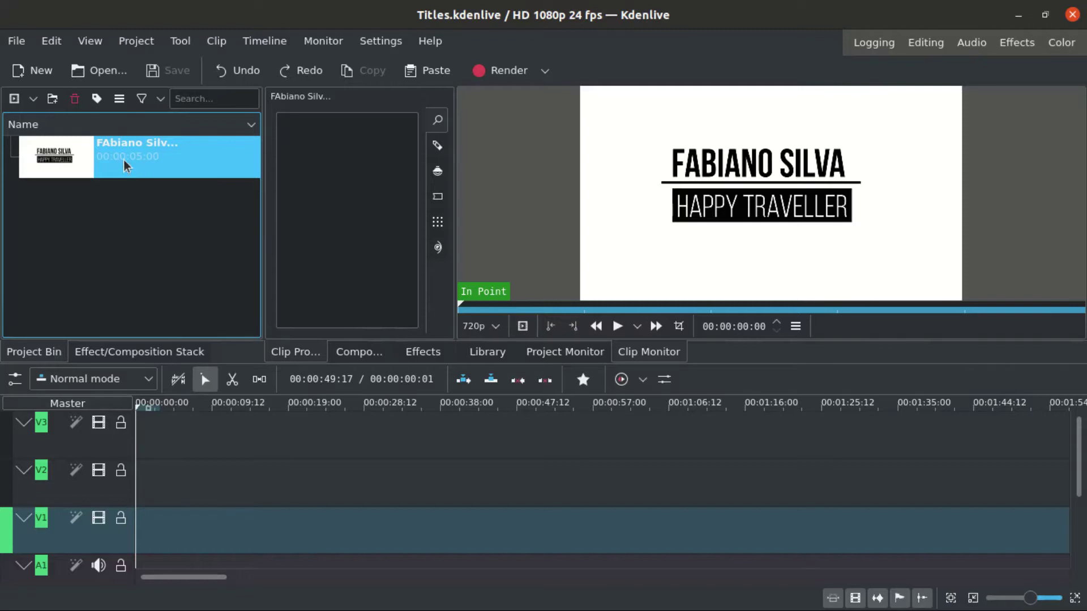
Duplicate the title clip twice in the Project Bin
right_click(125, 166)
click(195, 250)
right_click(187, 183)
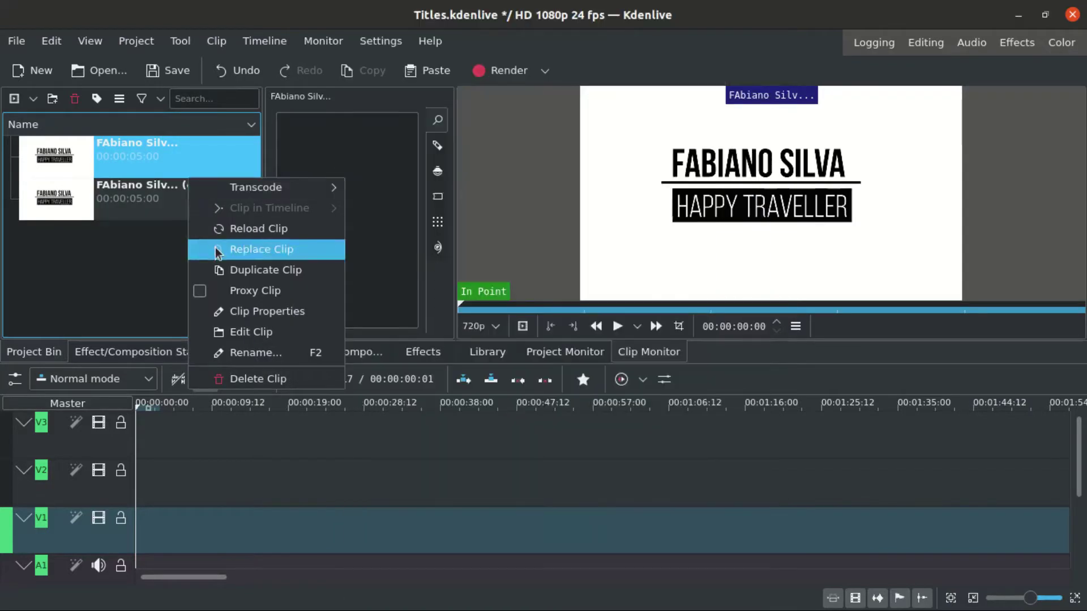
right_click(122, 211)
click(221, 296)
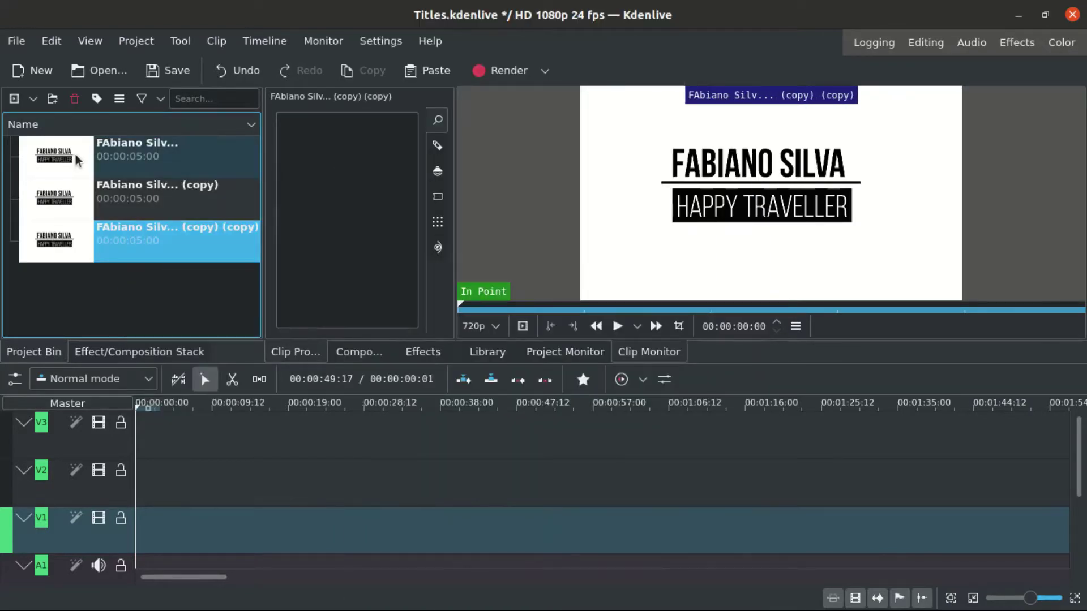
Rename the three title clips 1, 2 and 3
click(145, 152)
double_click(145, 151)
text(1)
double_click(142, 184)
text(2)
double_click(133, 226)
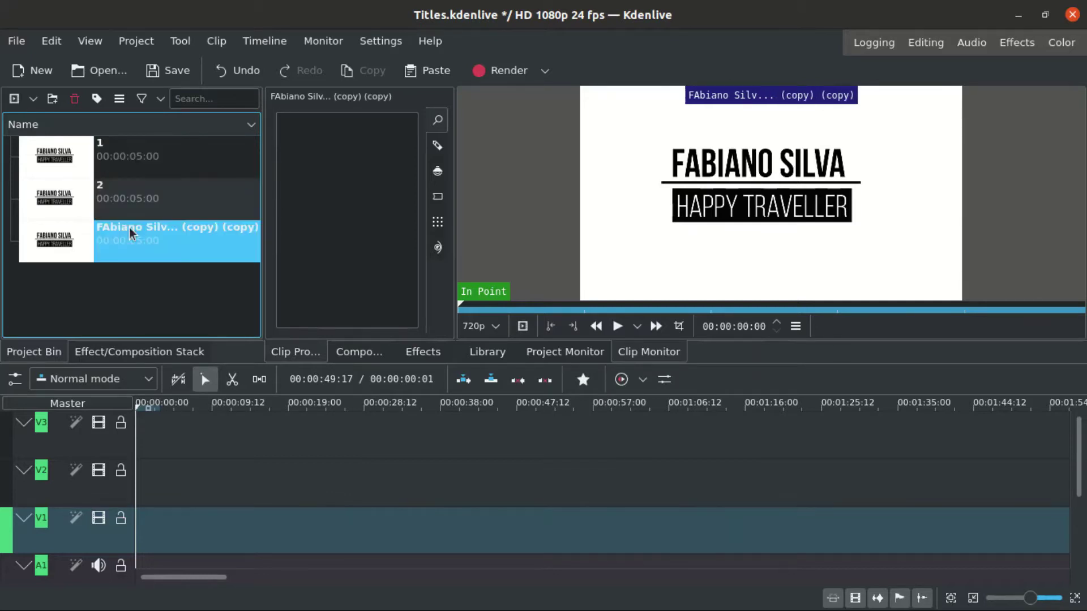
text(3)
key(Return)
Remove the HAPPY TRAVELLER text and black bar from title clip 1 and save it
double_click(57, 156)
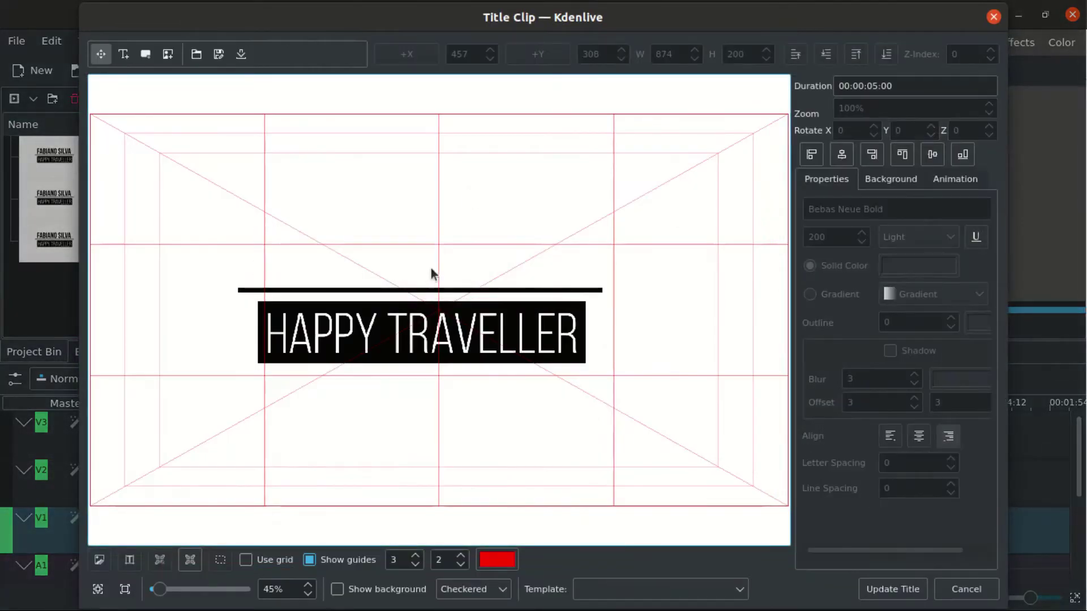
click(498, 359)
key(Delete)
click(519, 351)
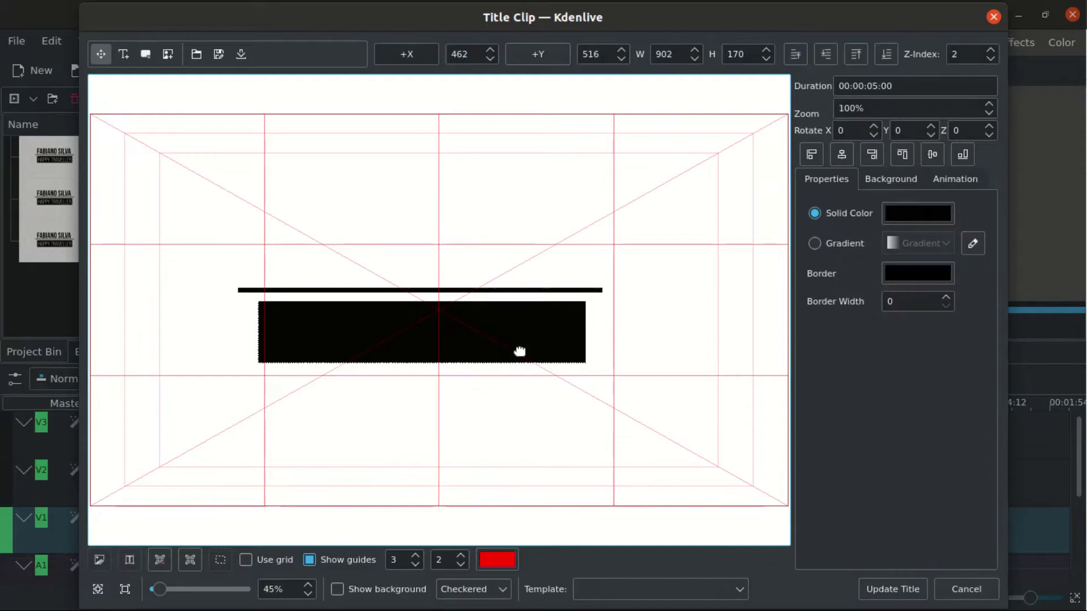
key(Delete)
click(870, 591)
double_click(56, 196)
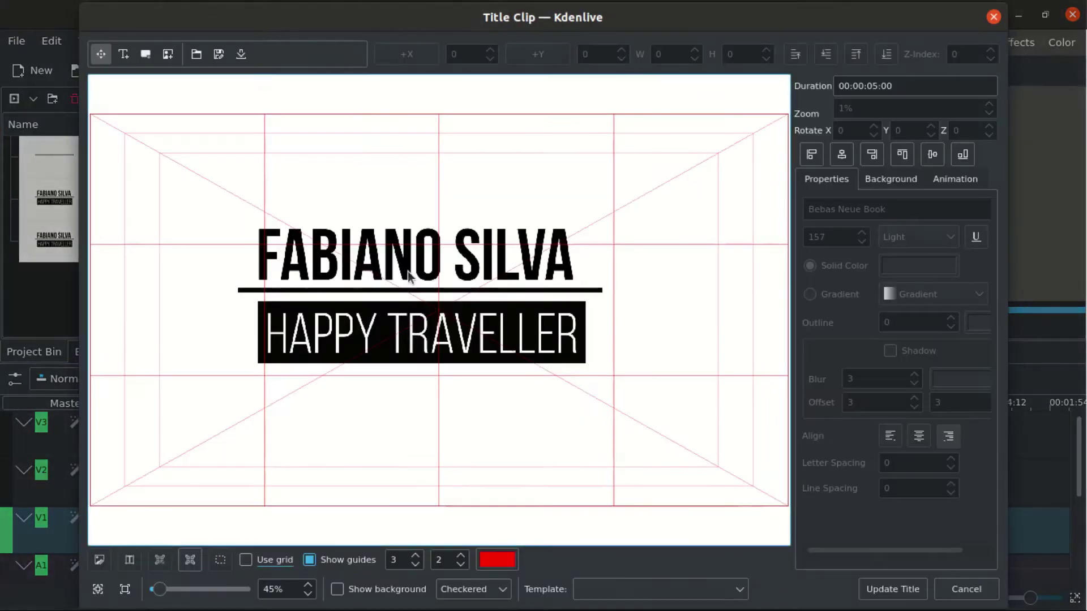
click(385, 290)
key(Delete)
click(366, 324)
key(Delete)
click(387, 316)
key(Delete)
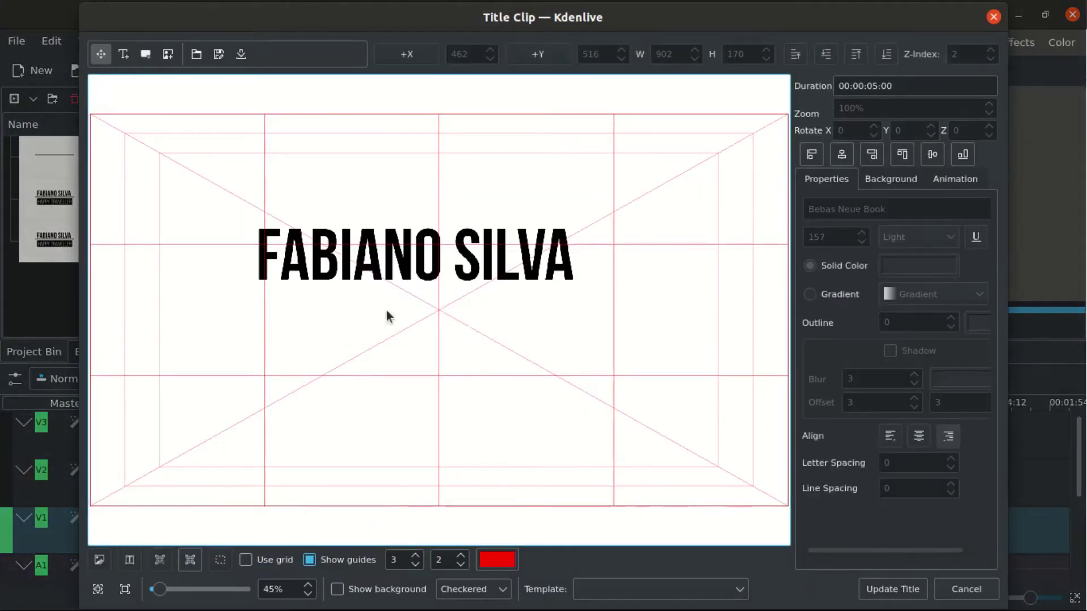
click(892, 589)
click(101, 257)
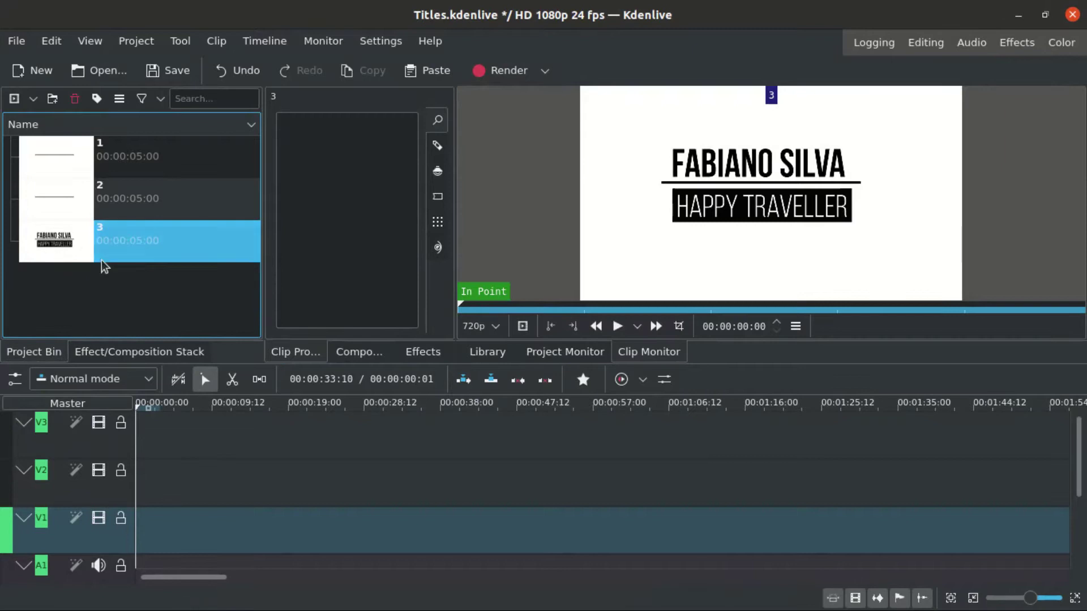
click(86, 190)
click(74, 148)
double_click(66, 257)
click(402, 277)
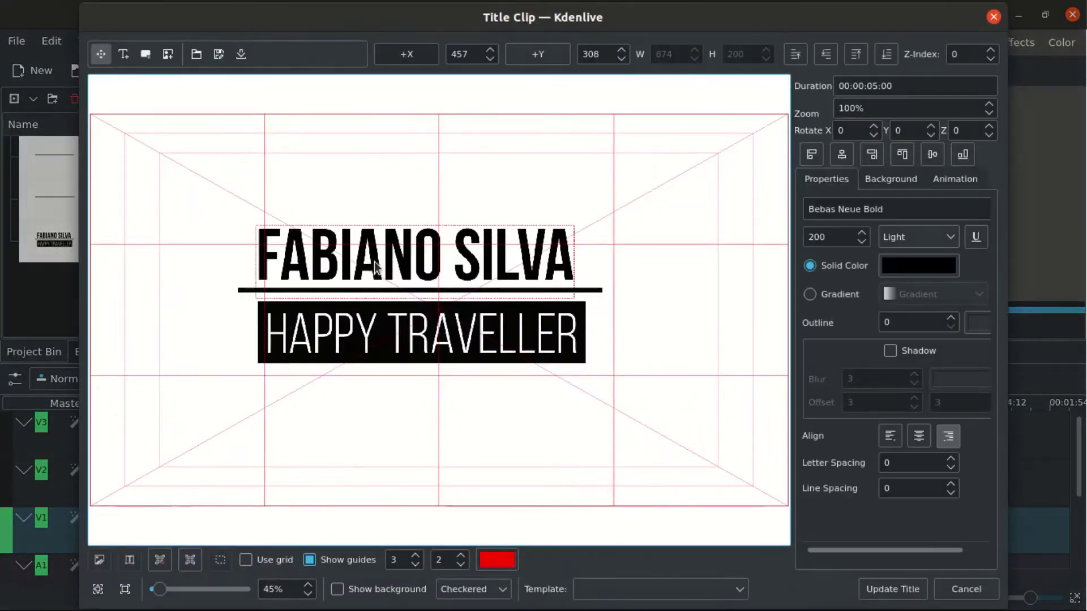
key(Delete)
click(366, 289)
key(Delete)
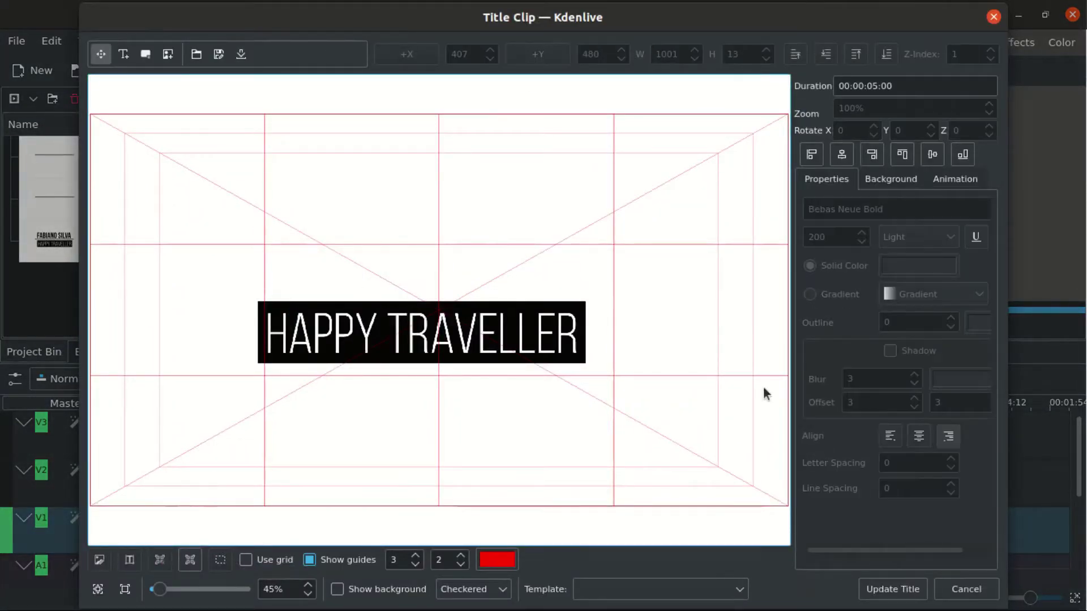
click(892, 589)
click(121, 173)
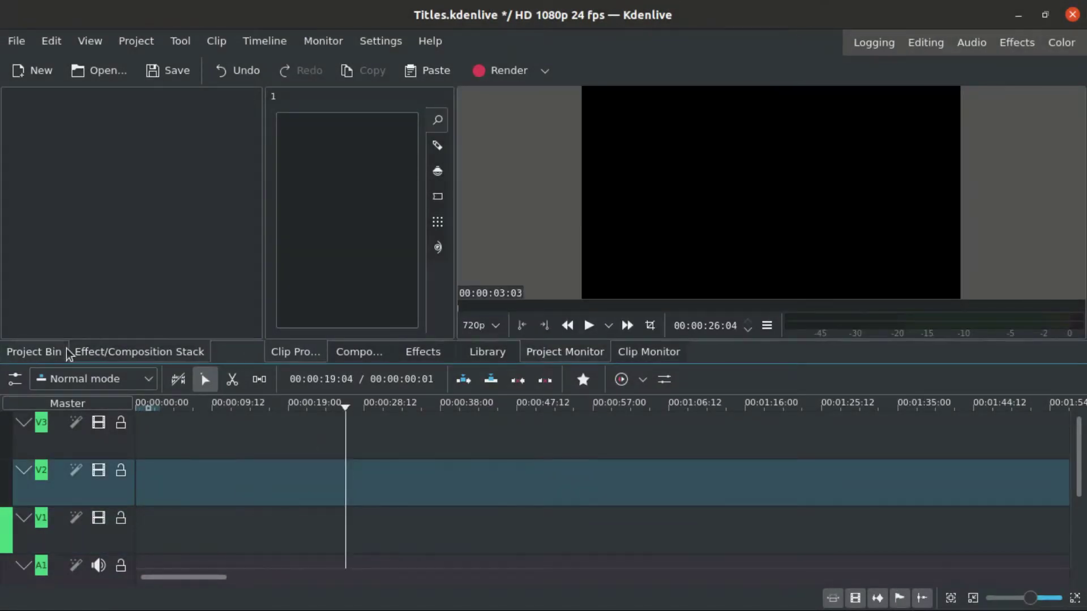
Place title clip 1 on the timeline with a Wipe composited over the Background
click(66, 352)
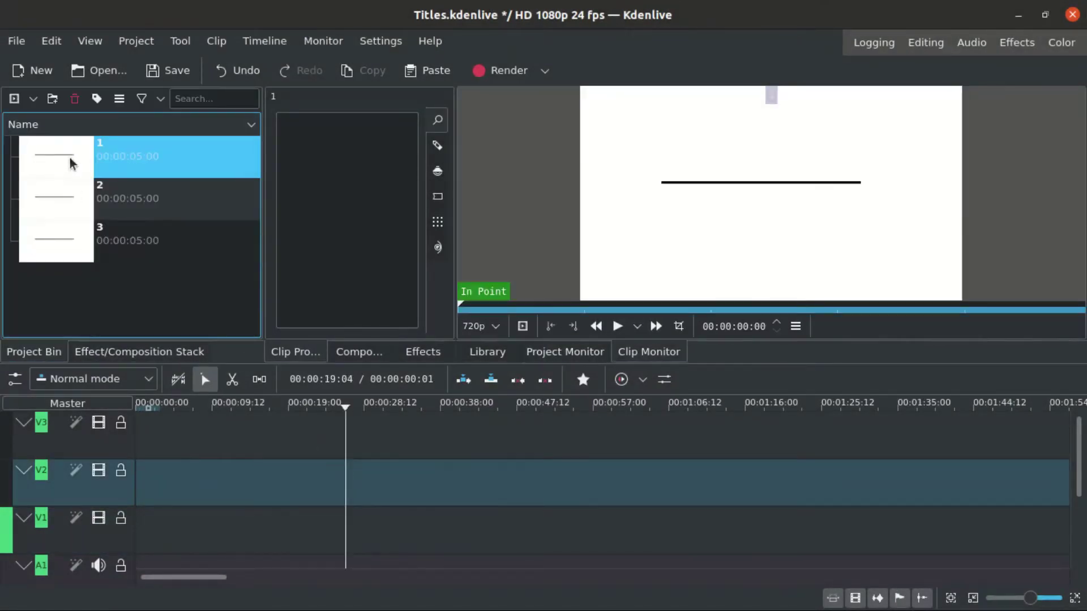
drag(72, 162, 267, 461)
drag(482, 457, 442, 446)
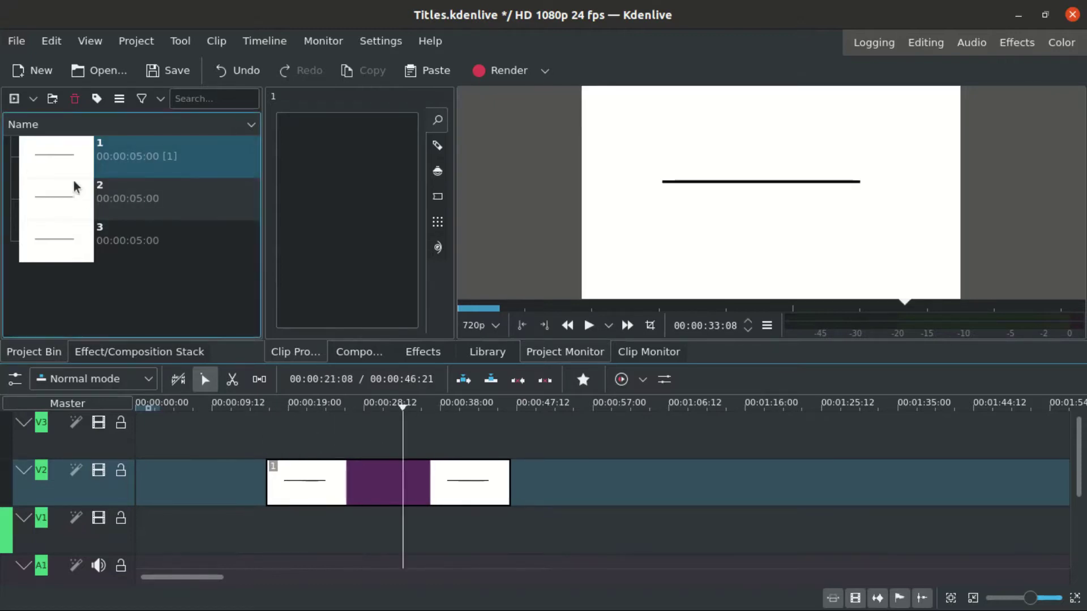
drag(291, 481, 242, 481)
right_click(242, 481)
mouse_move(368, 465)
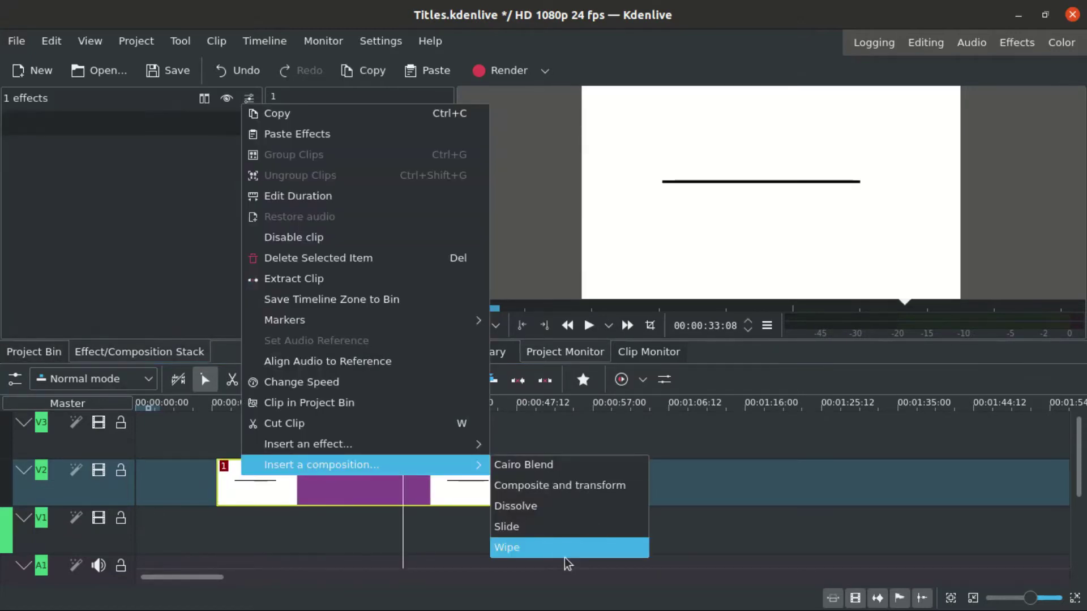
click(562, 553)
click(221, 121)
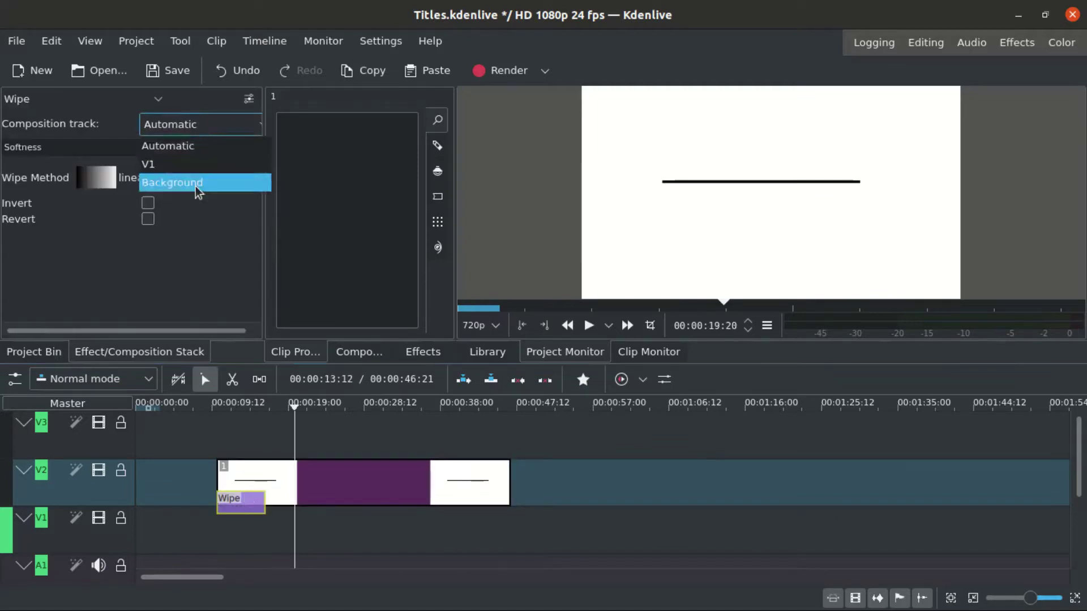
click(194, 182)
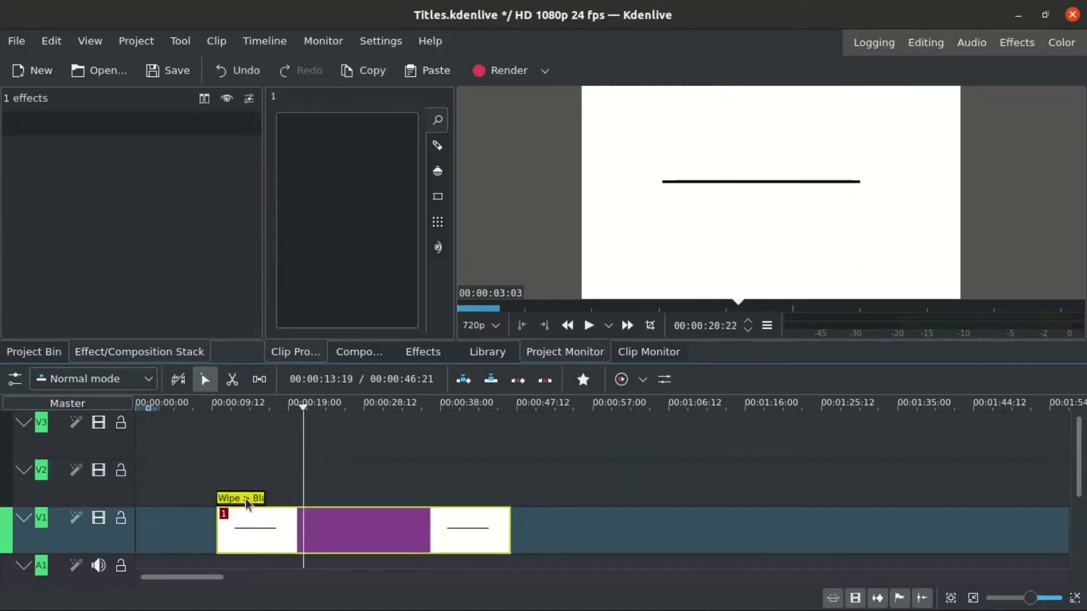
Stack title clip 2 on V2 with a Wipe on the Automatic track
click(34, 352)
click(79, 198)
drag(79, 198, 283, 447)
click(284, 501)
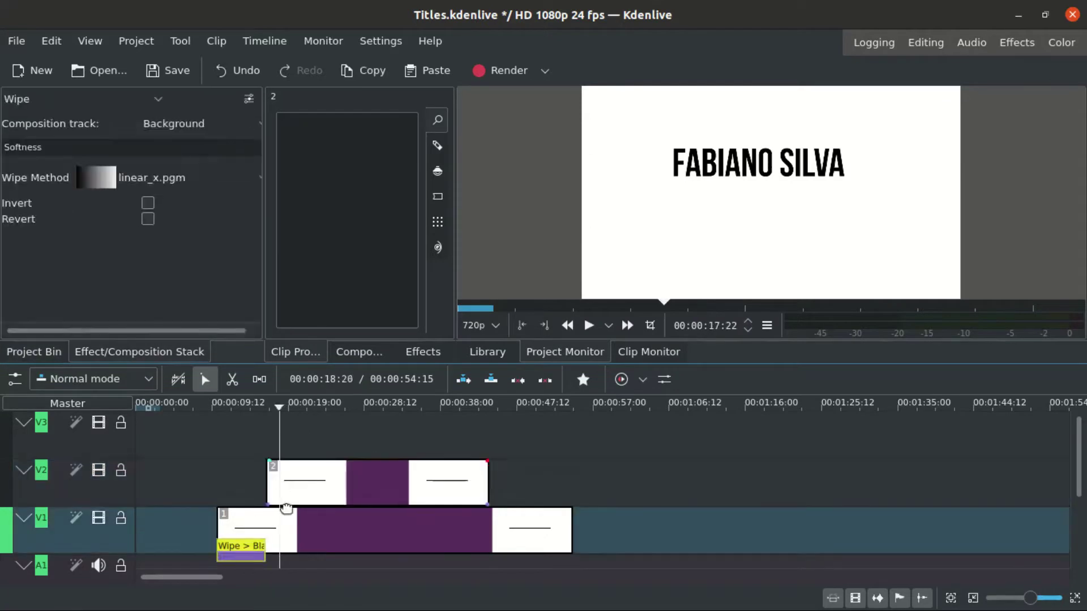
click(198, 123)
click(169, 162)
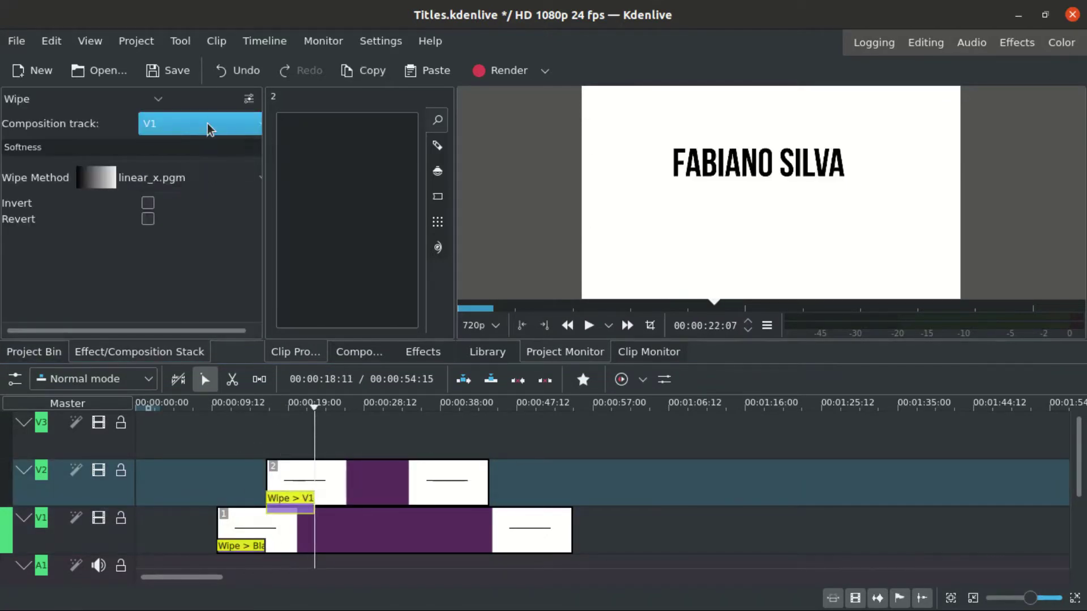
click(209, 124)
click(170, 143)
click(269, 445)
click(310, 447)
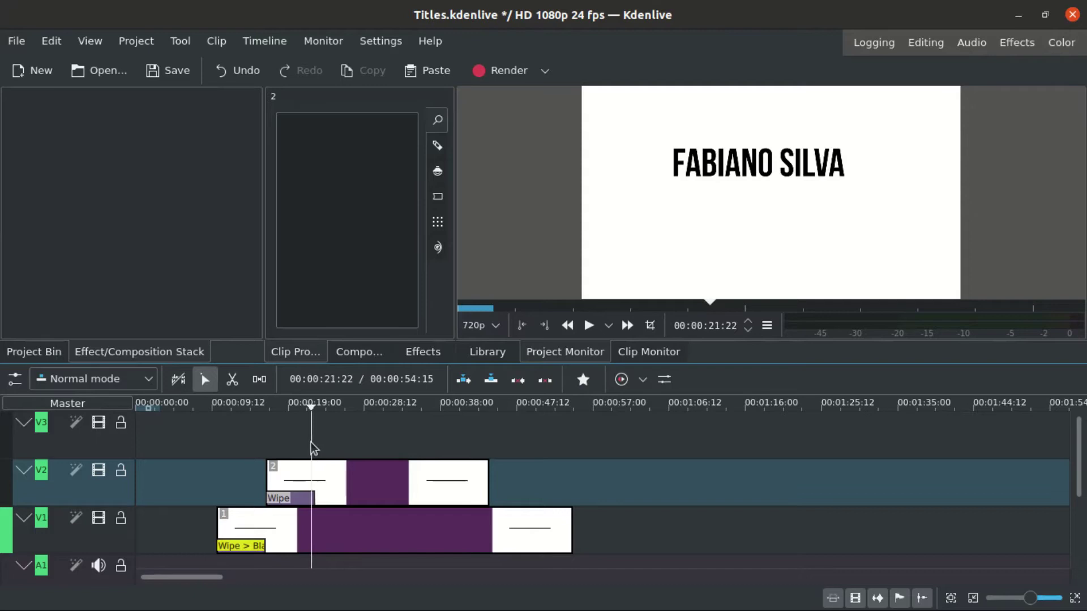
click(314, 481)
Put title clip 3 on V3 at about 19 s with a linear_y.pgm Wipe
click(34, 351)
click(62, 261)
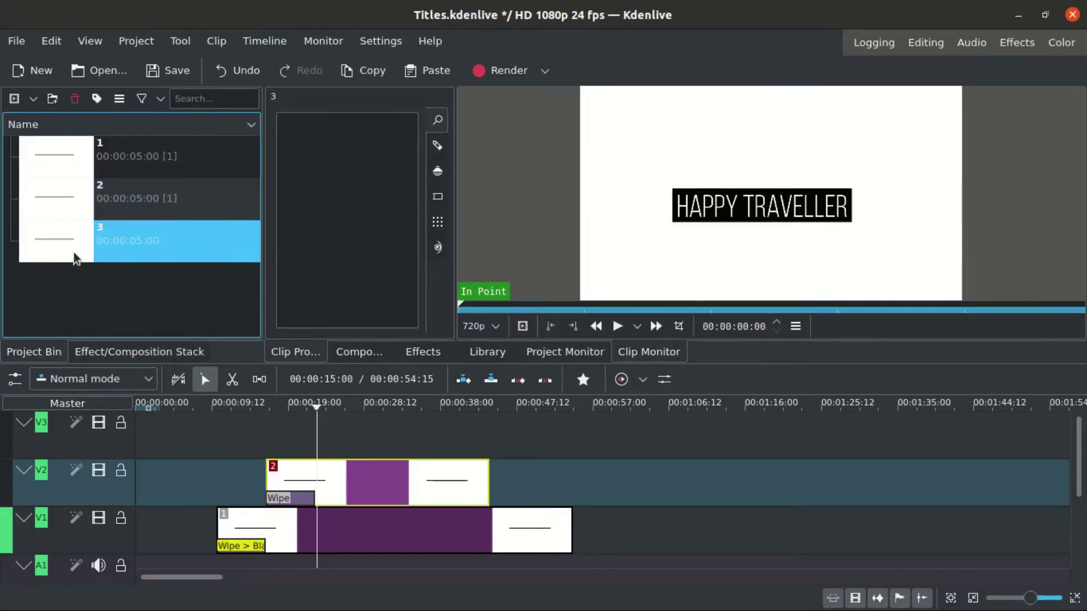
drag(76, 259, 309, 430)
click(312, 453)
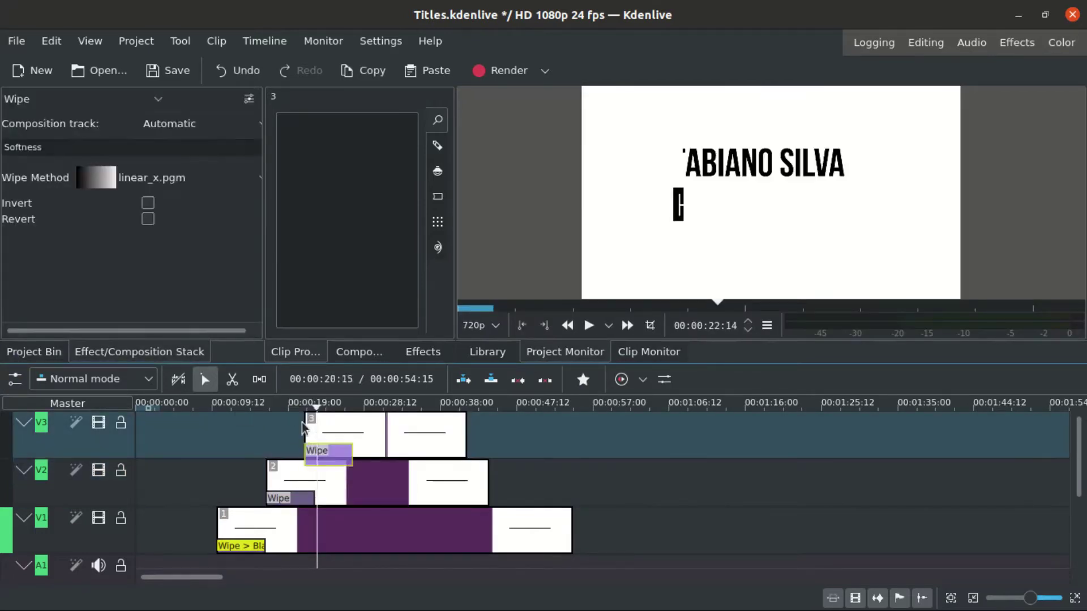
click(169, 178)
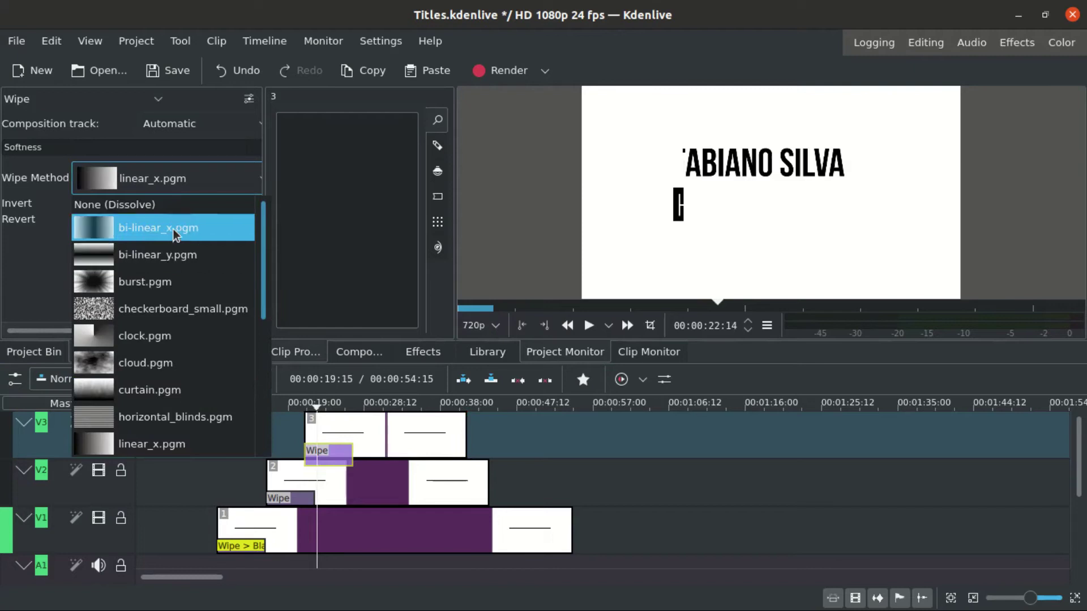
scroll(170, 283, down, 2)
click(168, 324)
mouse_move(373, 406)
mouse_down()
mouse_move(326, 407)
mouse_move(358, 407)
mouse_up()
scroll(323, 538, down, 3)
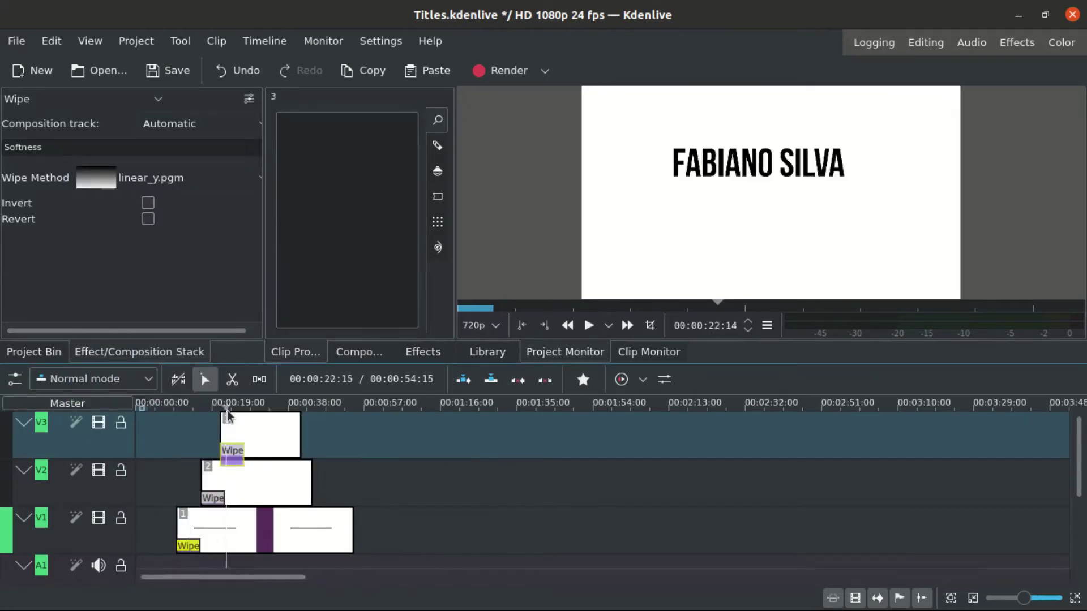
drag(223, 448, 181, 425)
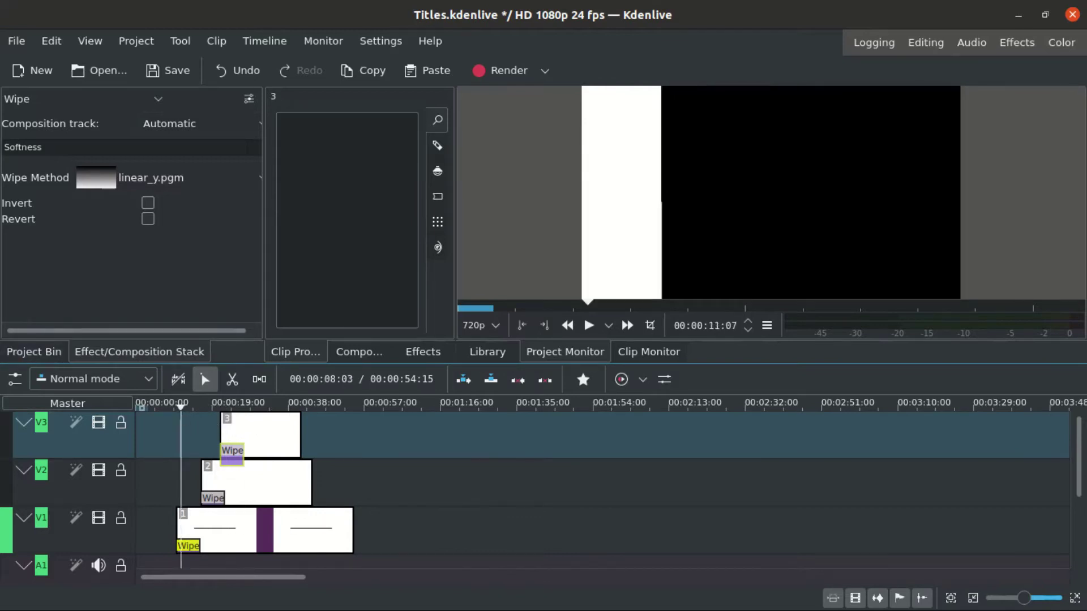
Save the project and reopen the Title project from recent files
click(168, 70)
click(16, 41)
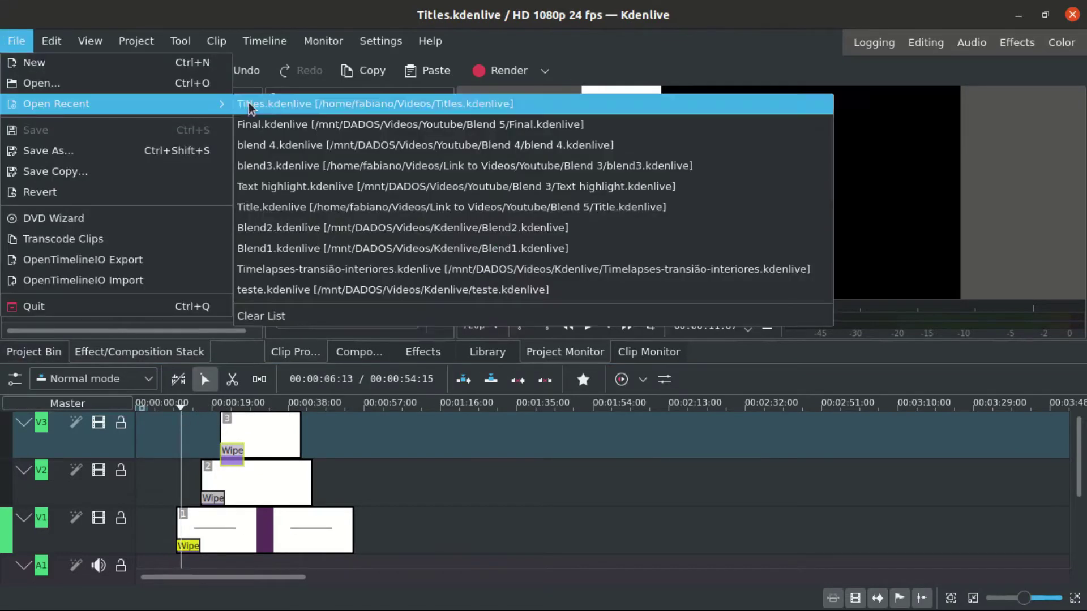
click(423, 516)
click(16, 41)
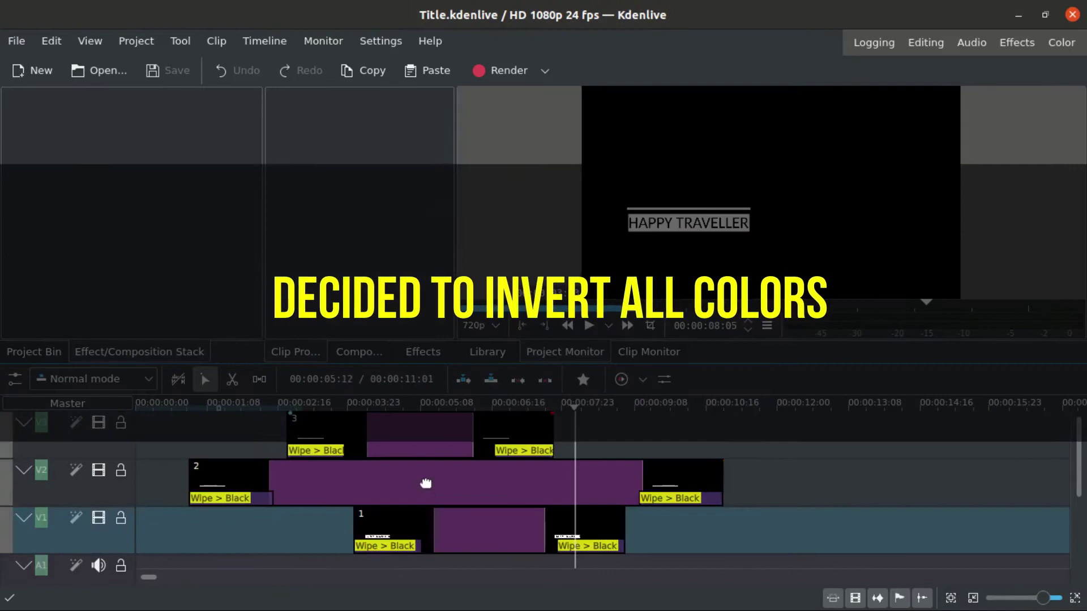
Scrub through the stacked title clips on the timeline
drag(189, 542, 195, 467)
click(71, 202)
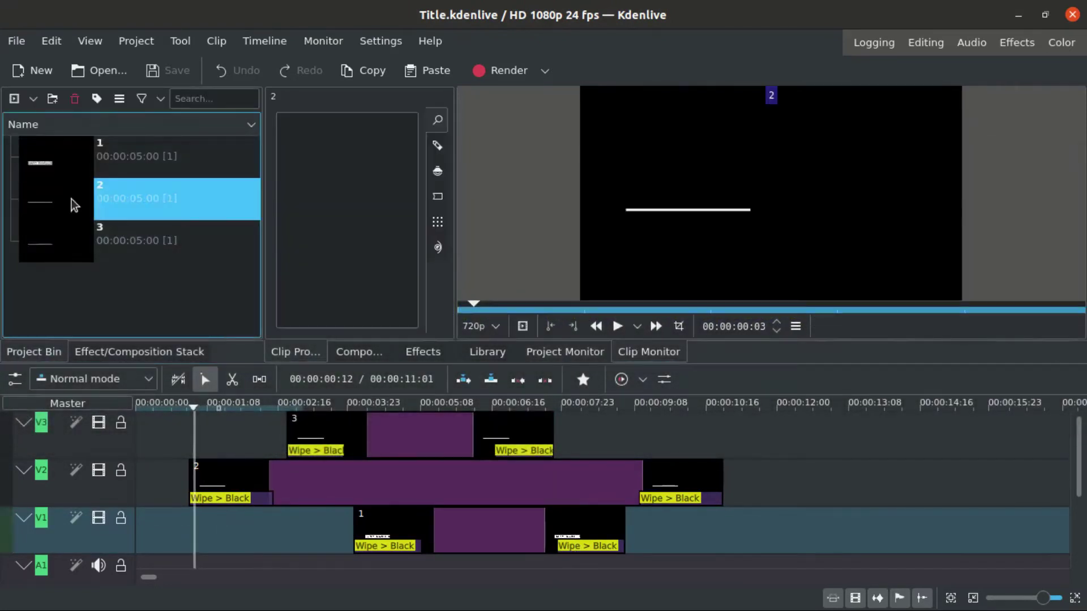
click(316, 431)
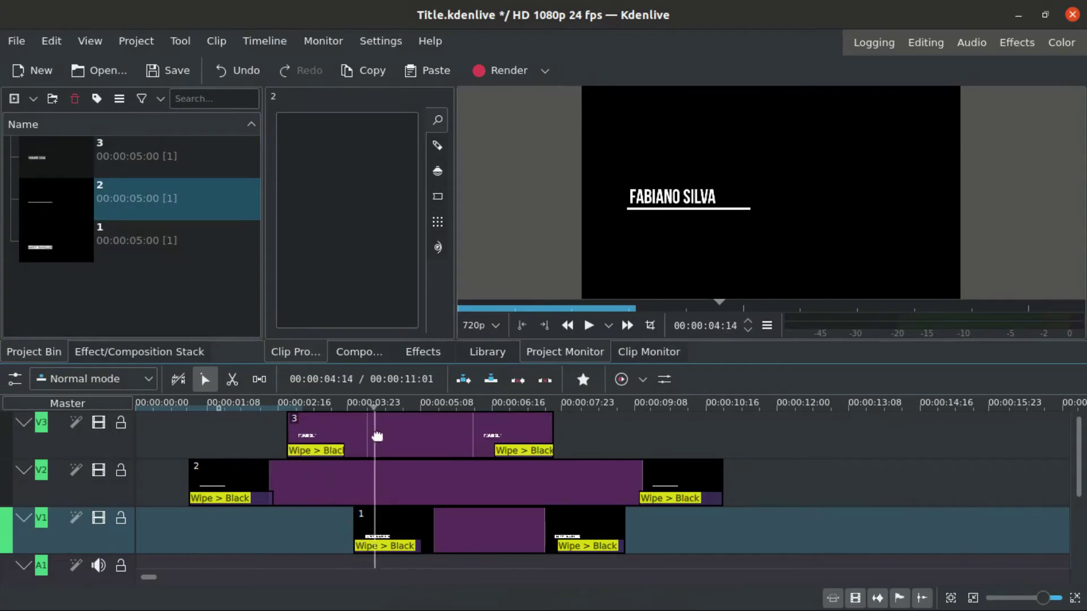
drag(376, 436, 640, 450)
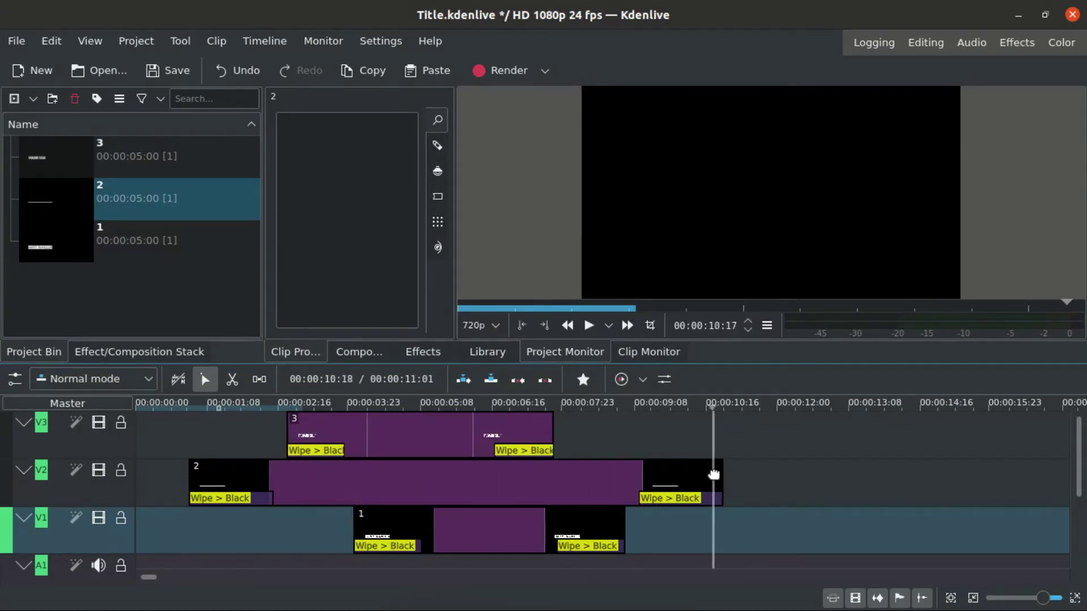
drag(713, 474, 150, 453)
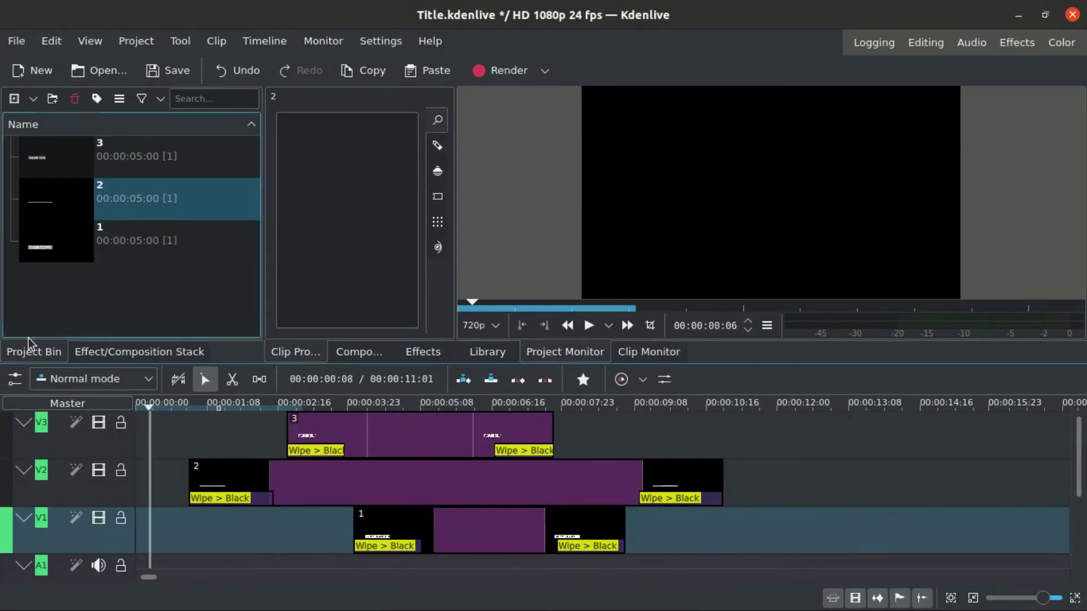
Preview title clips 3, 2 and 1, jump to the project end, and save Title.kdenlive
click(125, 175)
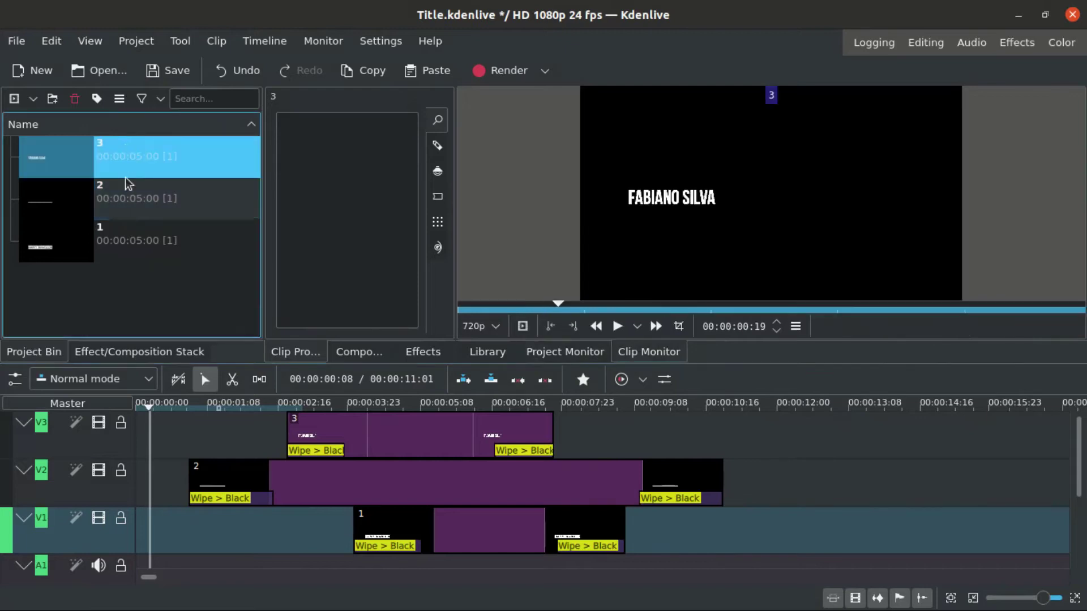
click(133, 218)
click(133, 243)
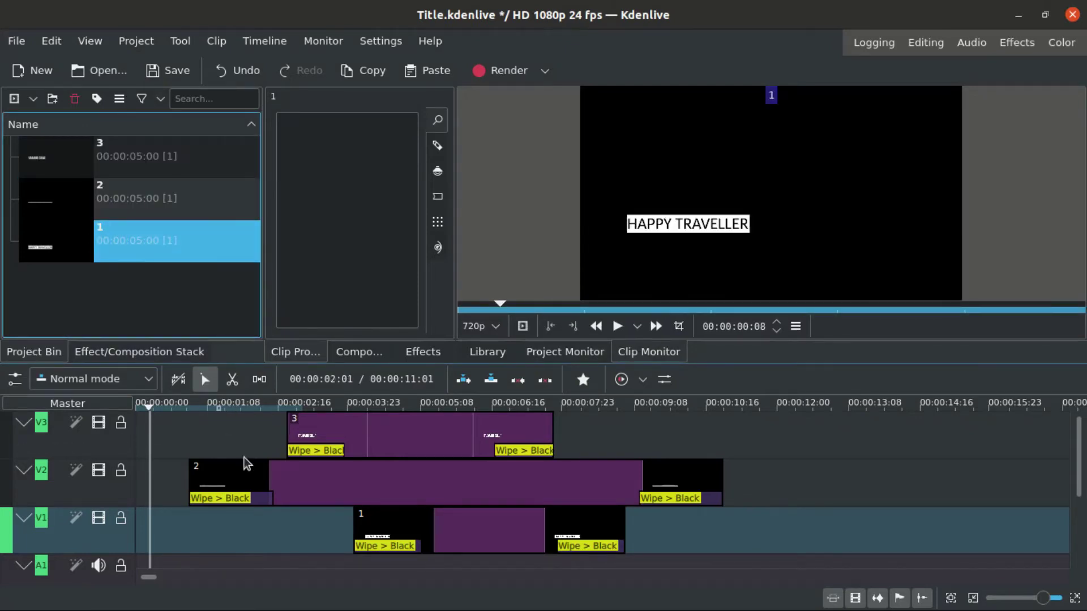
click(208, 444)
click(201, 458)
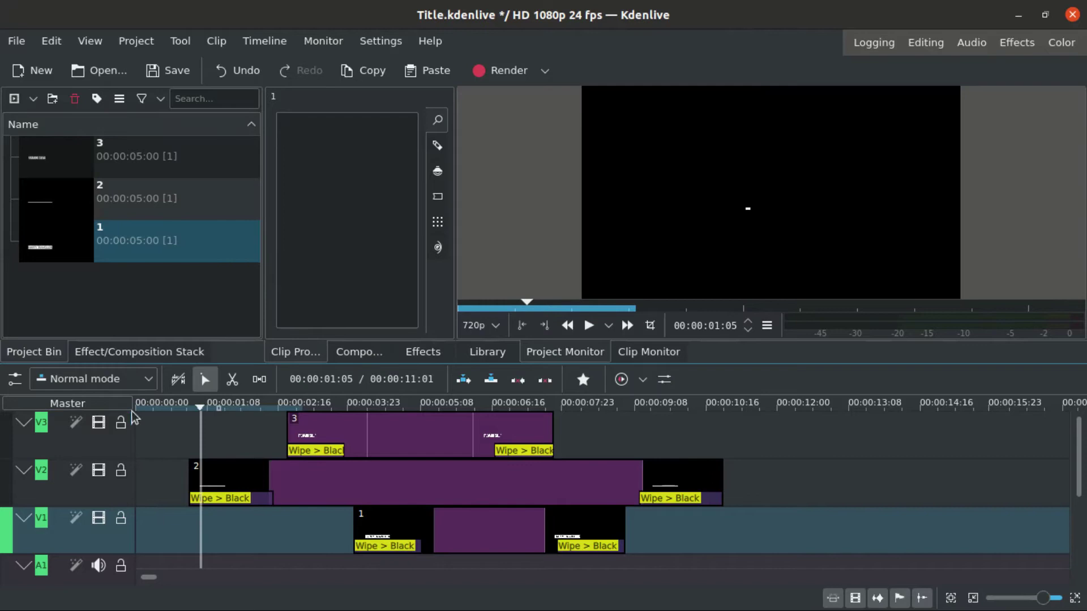
key(End)
click(169, 73)
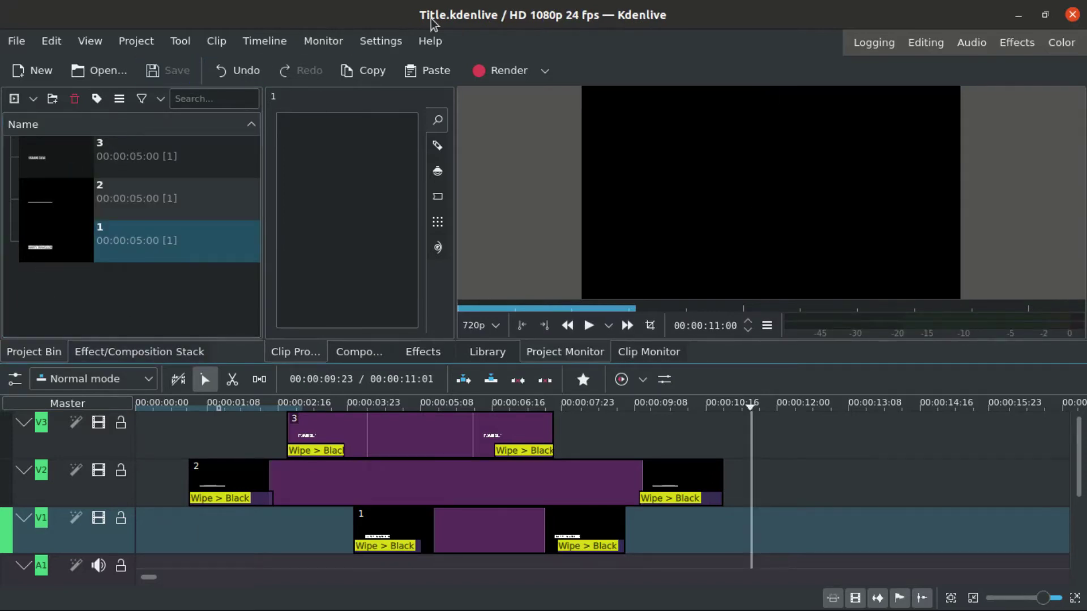
click(16, 41)
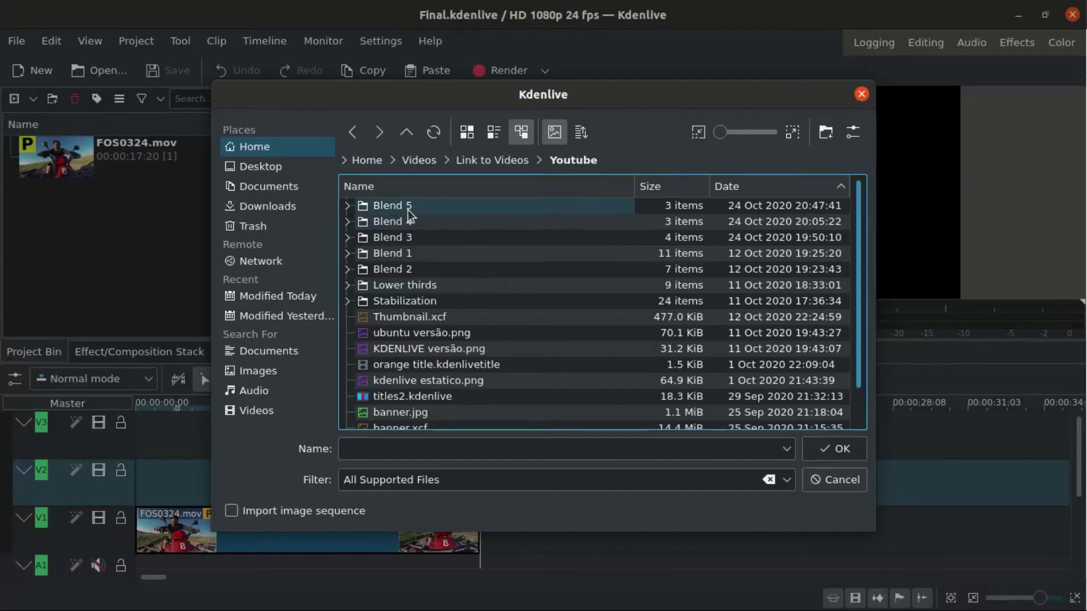
Add Title.kdenlive from the Blend 5 folder and place it on V2 above the footage
double_click(408, 210)
double_click(406, 207)
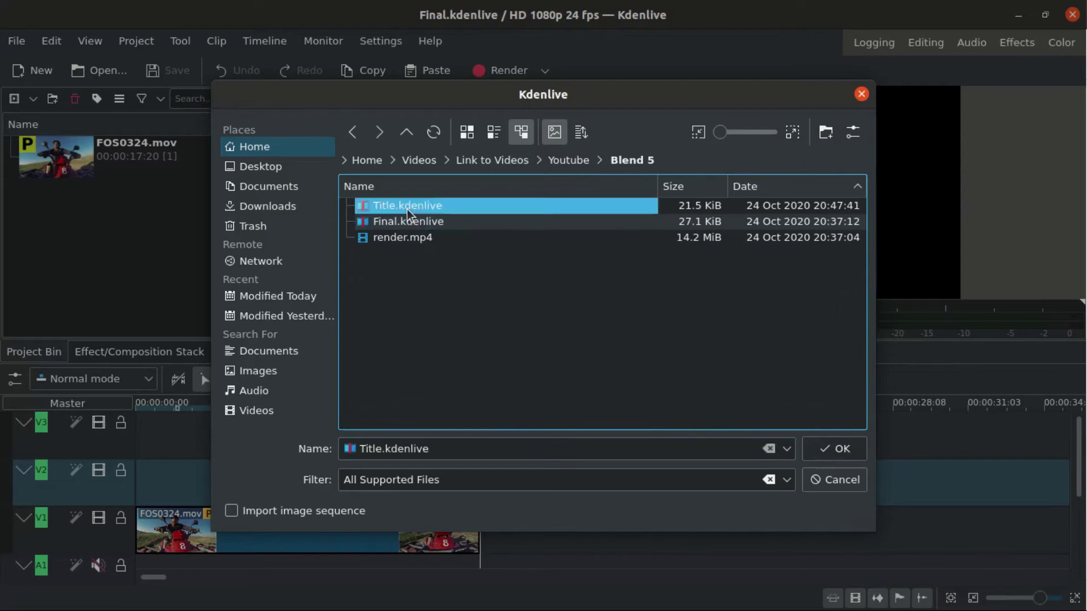
click(66, 161)
drag(62, 163, 412, 461)
click(192, 447)
mouse_move(201, 460)
mouse_down()
mouse_move(228, 470)
mouse_move(194, 475)
mouse_up()
Give the title a Cairo Blend in Screen mode and play it back
right_click(170, 491)
mouse_move(201, 481)
click(472, 489)
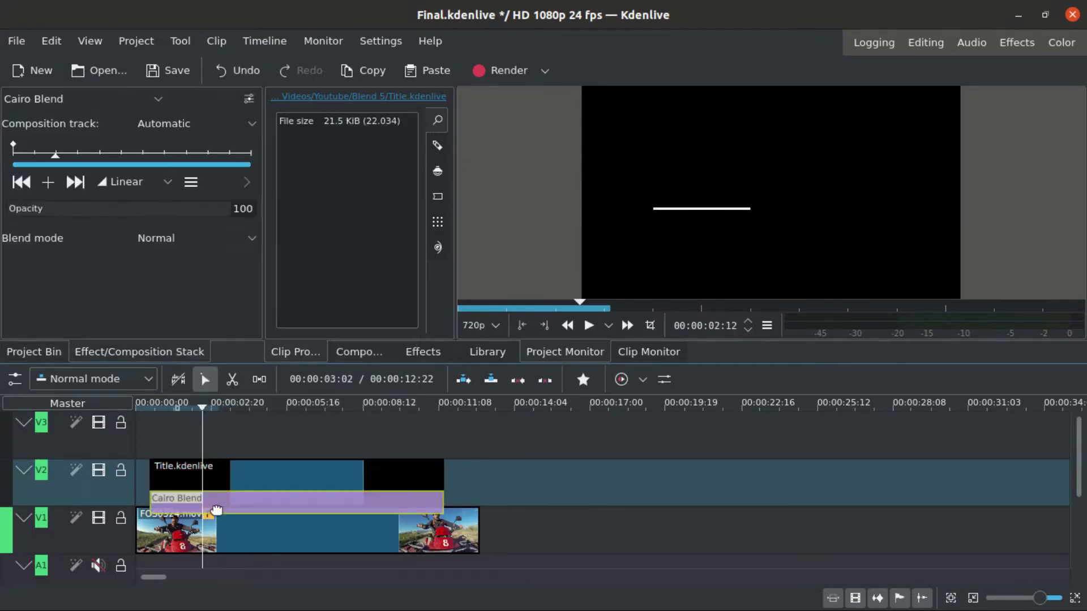
click(197, 238)
click(170, 334)
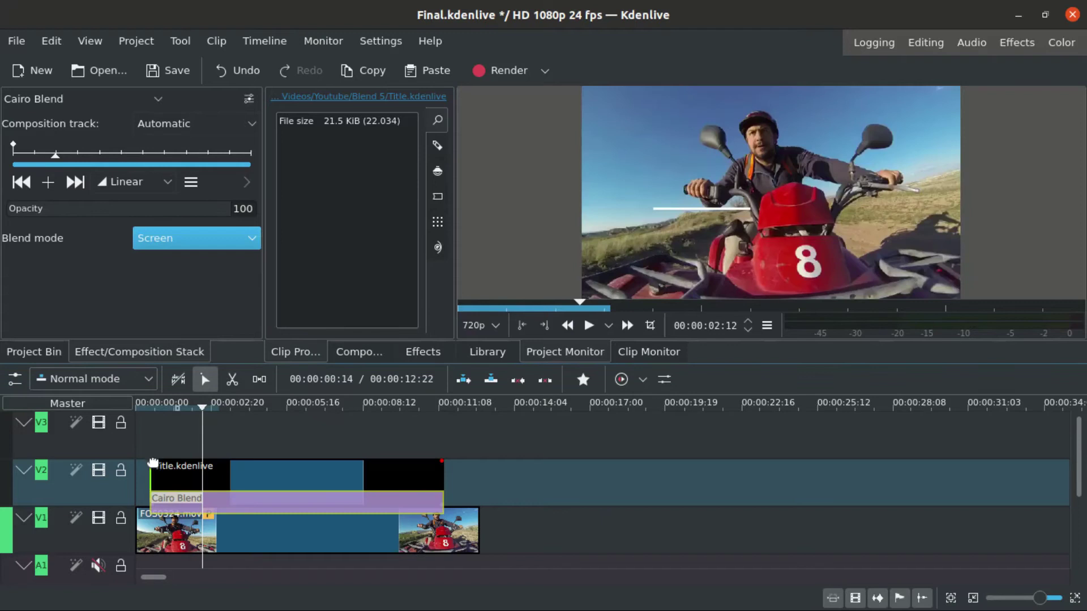
click(138, 436)
key(space)
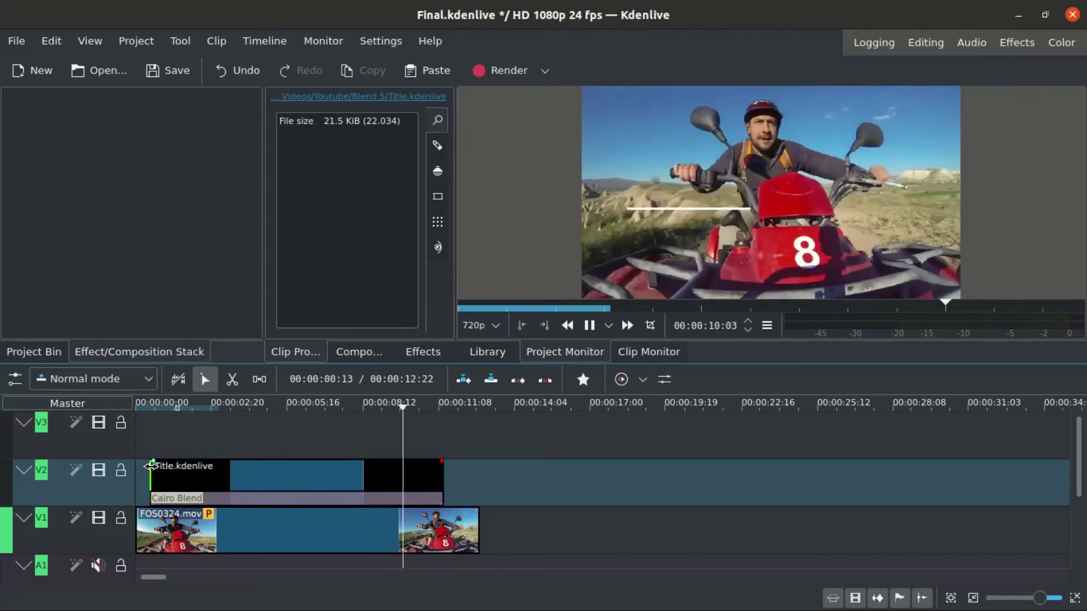
key(space)
click(253, 538)
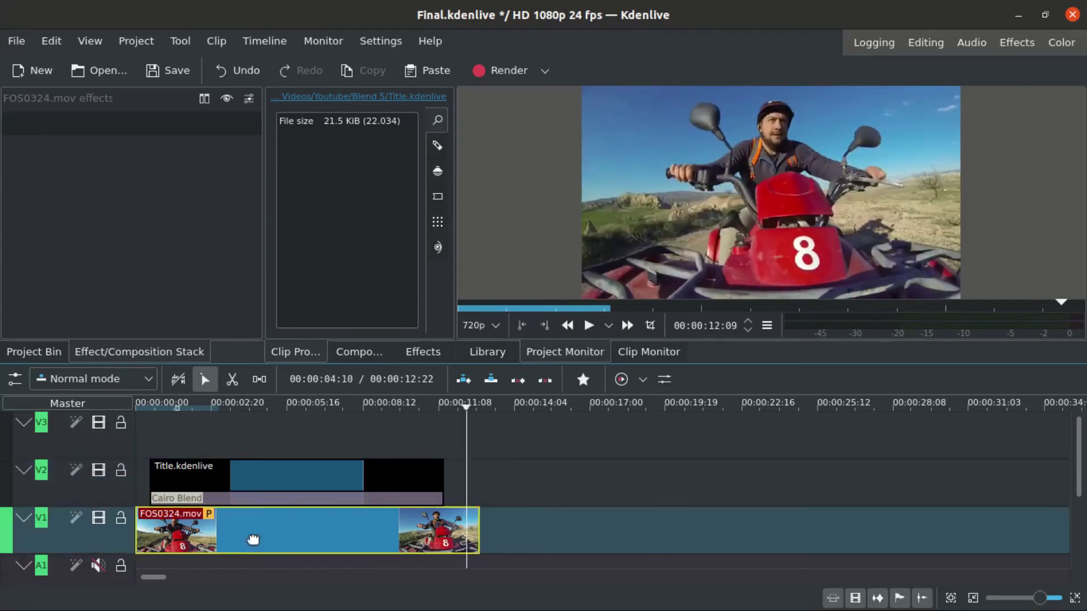
Add a Transform effect to the title clip on V2
right_click(253, 539)
click(213, 481)
right_click(214, 478)
mouse_move(305, 447)
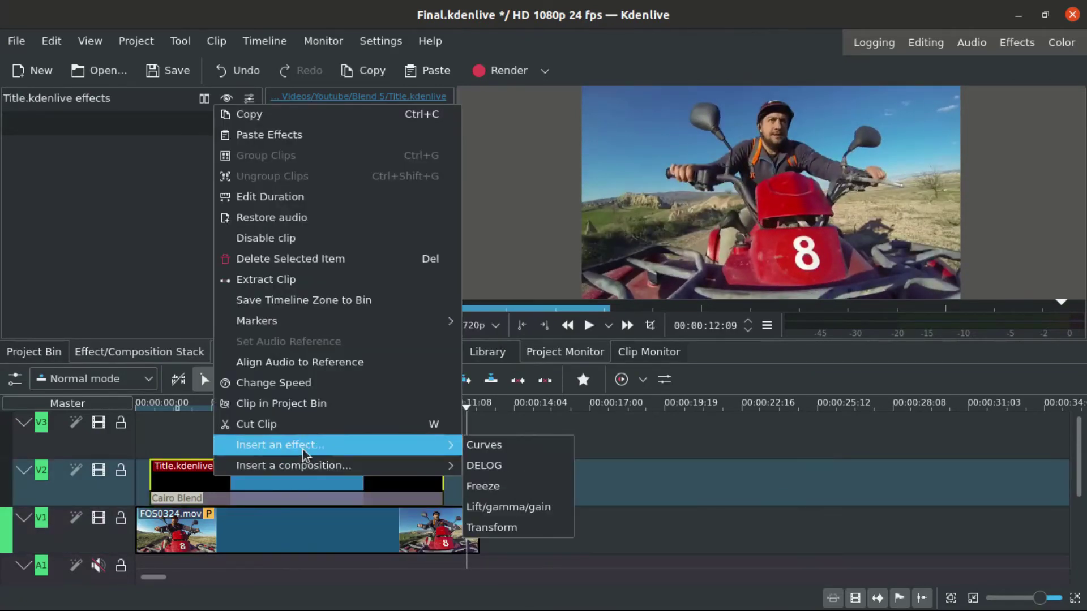
click(515, 527)
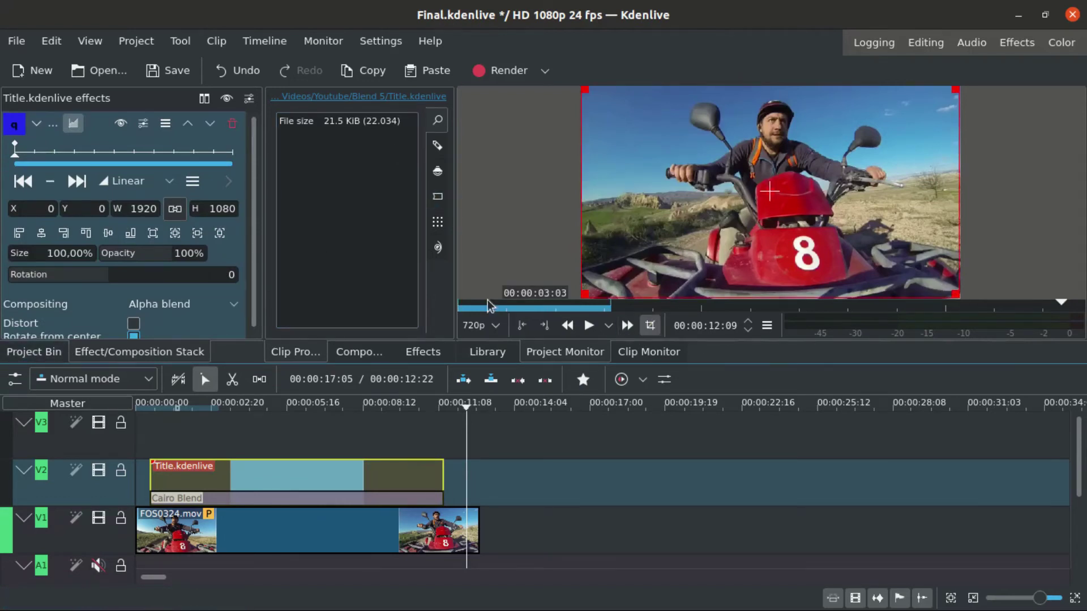
mouse_move(218, 433)
mouse_down()
mouse_move(203, 432)
mouse_move(233, 433)
mouse_up()
key(Right)
key(Right)
key(Right)
key(Right)
key(Right)
key(Right)
key(Right)
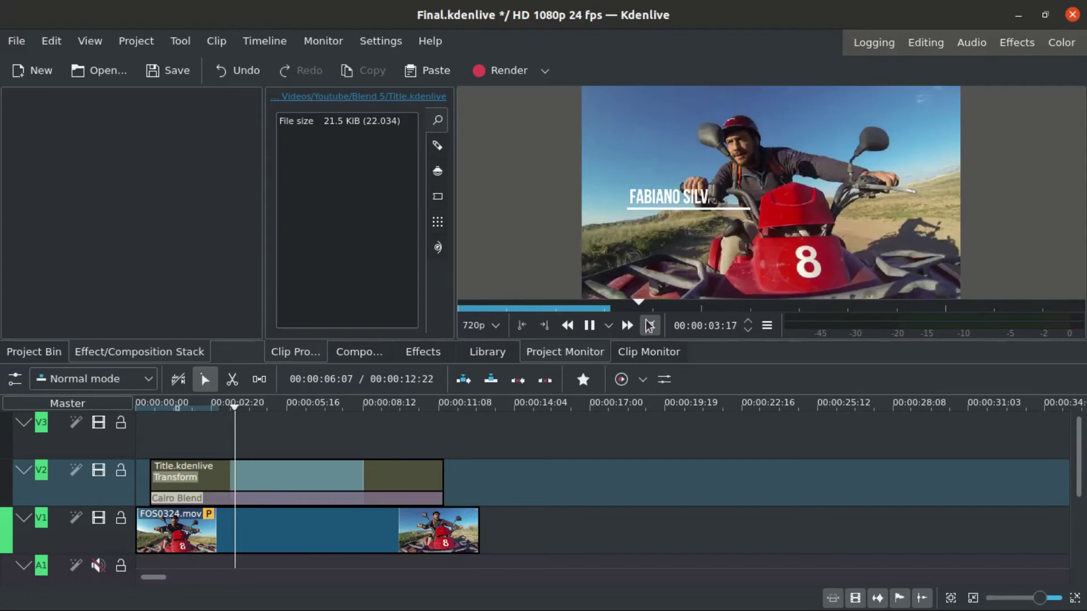
click(651, 325)
click(65, 352)
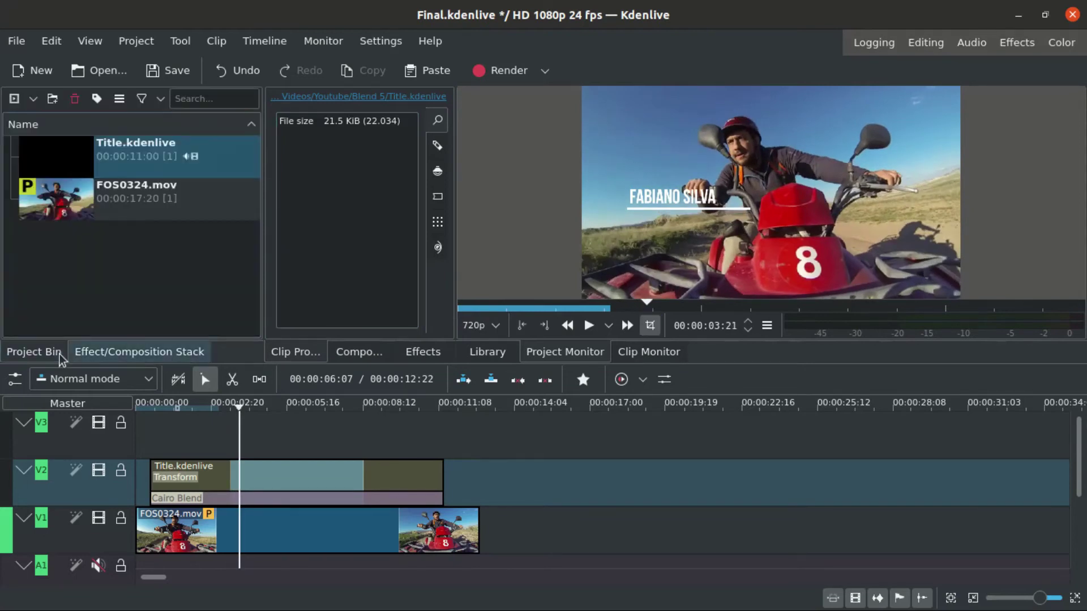
click(82, 351)
click(203, 483)
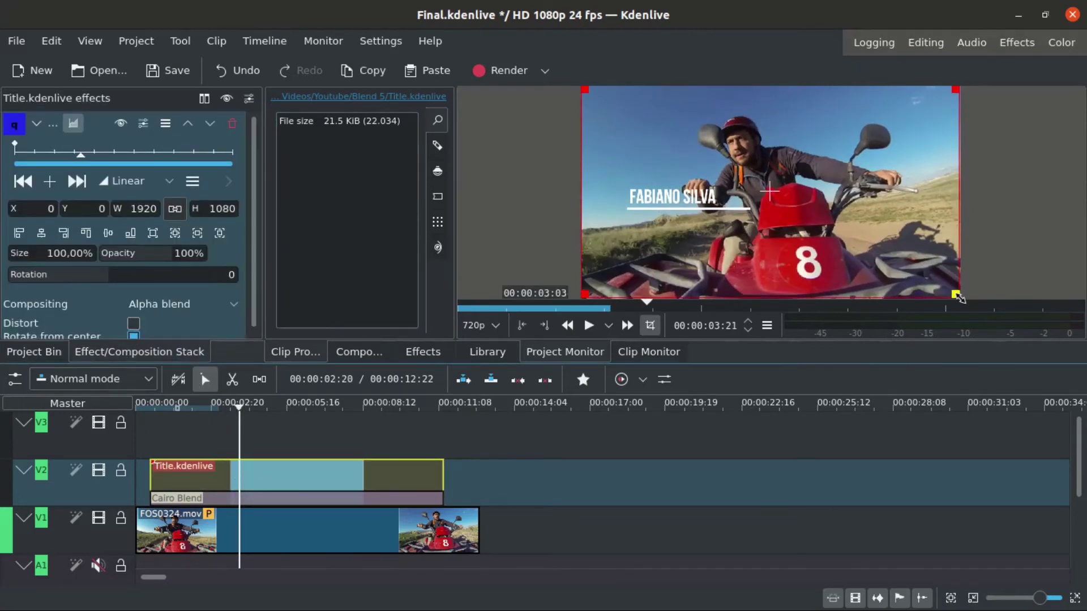
drag(957, 295, 799, 193)
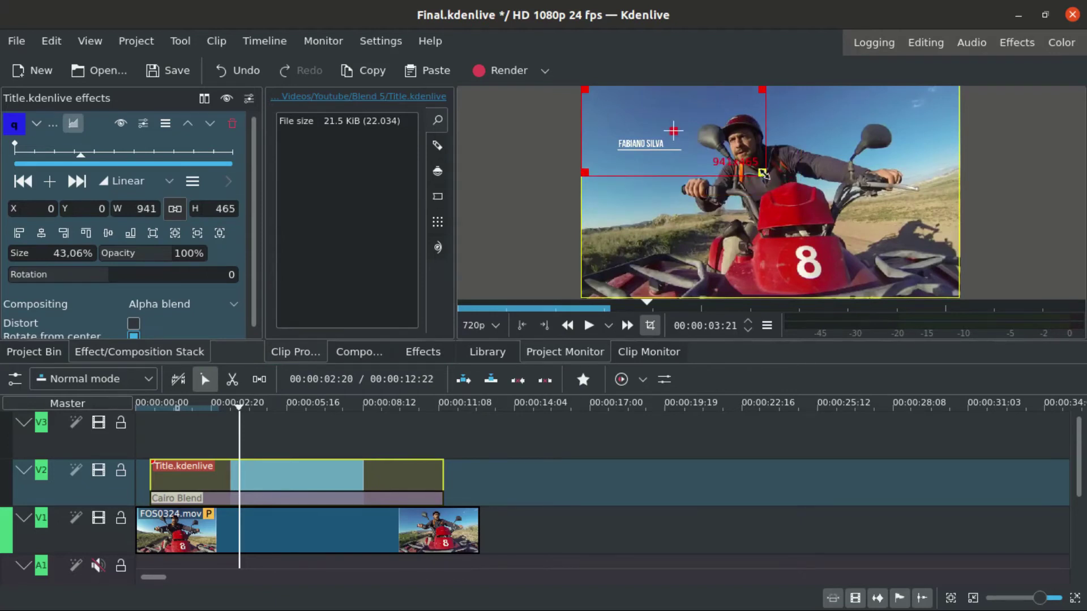
drag(672, 146, 698, 133)
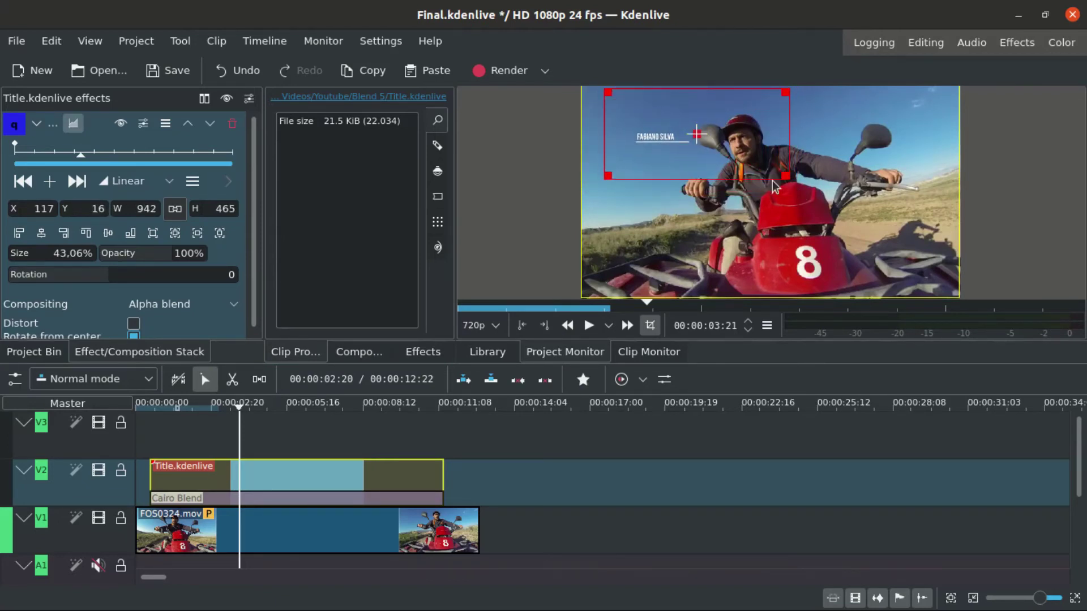
Fine-tune the title to about 54% scale, tucked into the top-left corner, then review from the start
drag(229, 448, 294, 444)
click(319, 469)
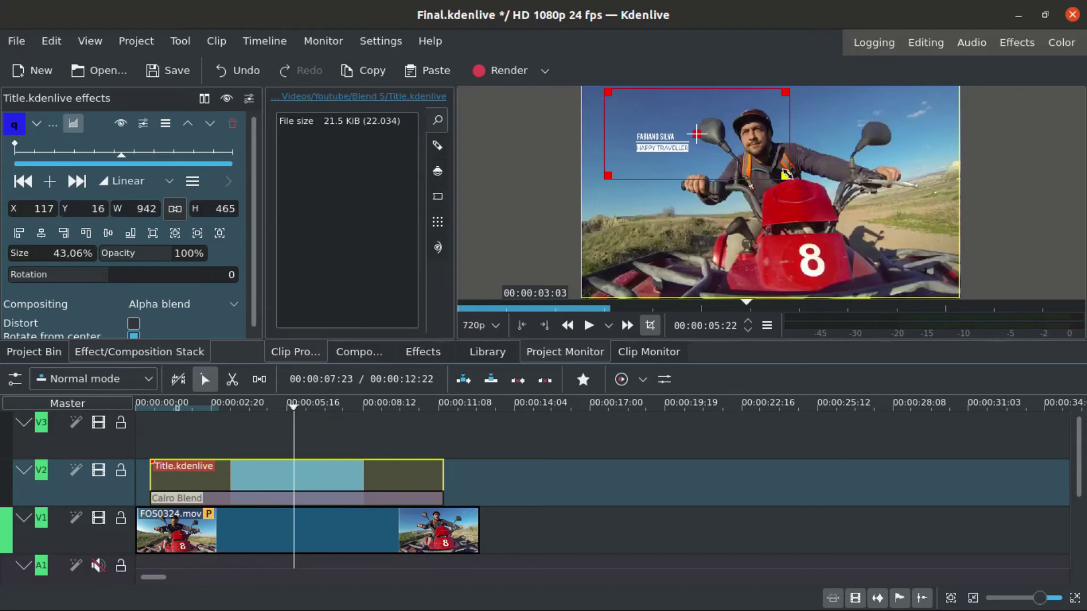
drag(814, 187, 830, 198)
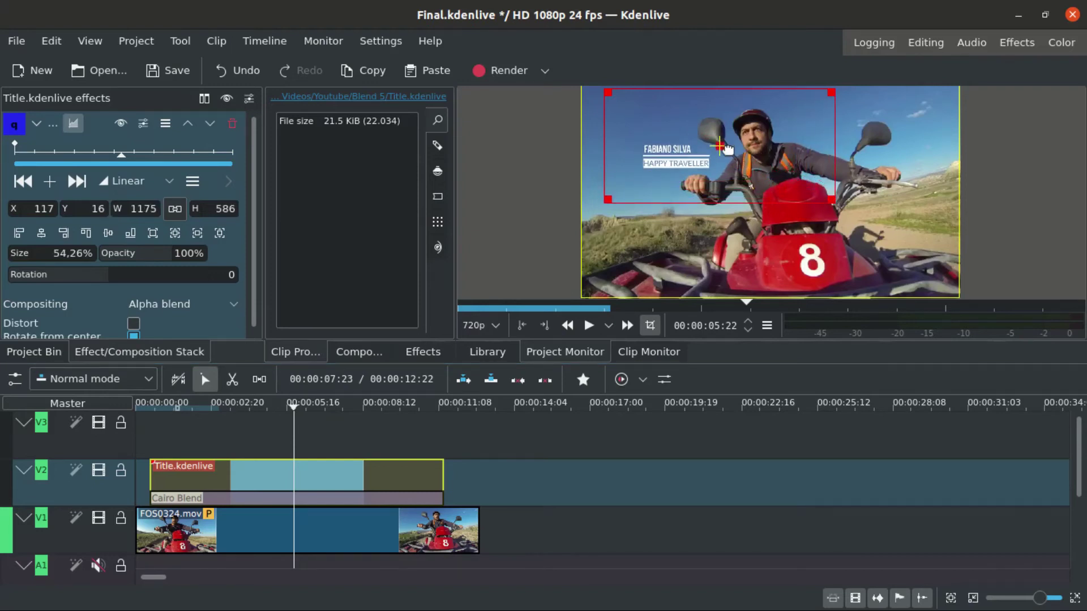
drag(712, 145, 699, 137)
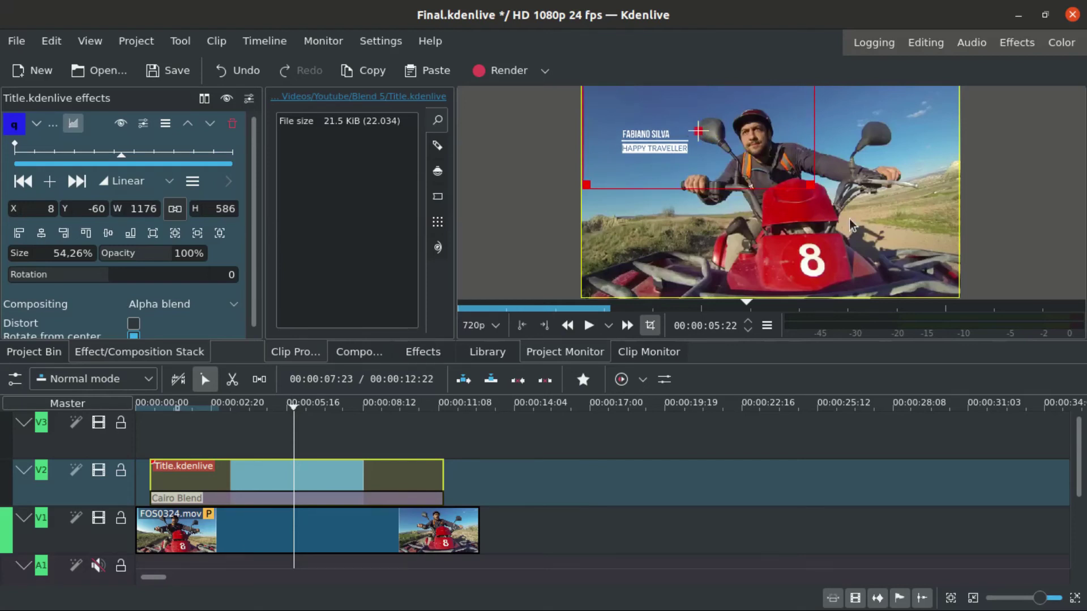
drag(278, 450, 161, 442)
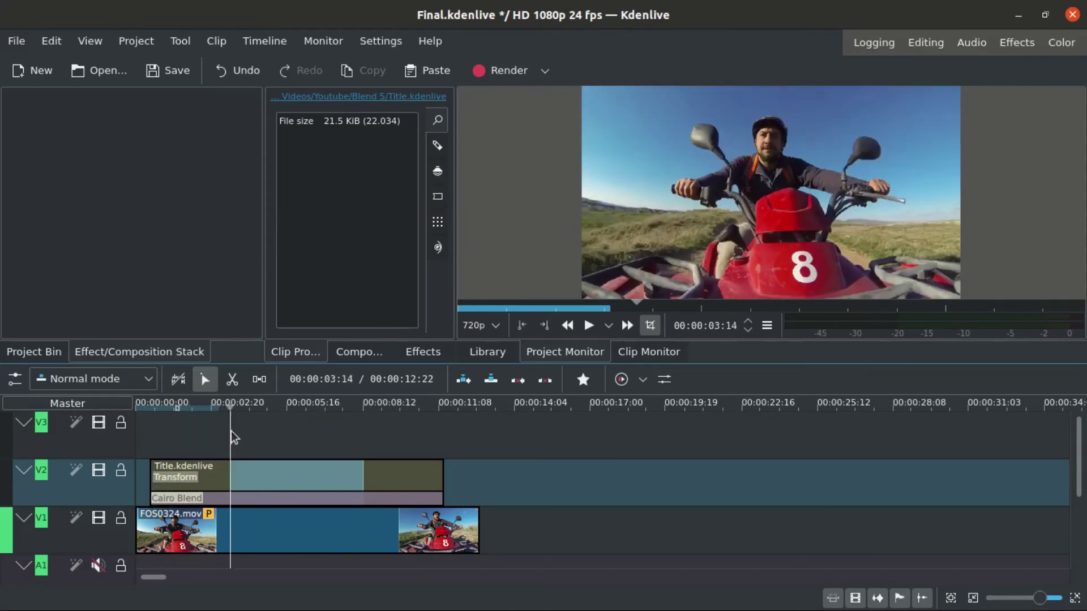